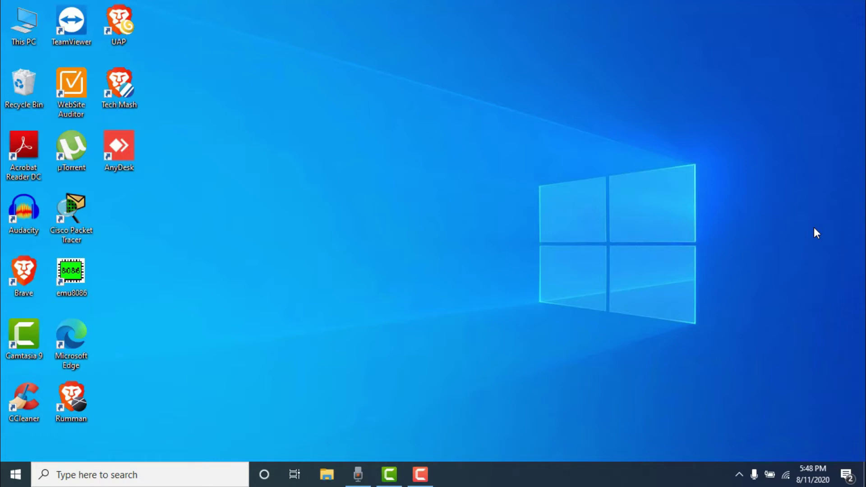
- Search Windows for "update", open the Check for updates settings to review the available updates, and close Settings
{"action": "left_click", "coordinate": [135, 475]}
{"action": "left_click", "coordinate": [696, 295]}
{"action": "left_click", "coordinate": [178, 474]}
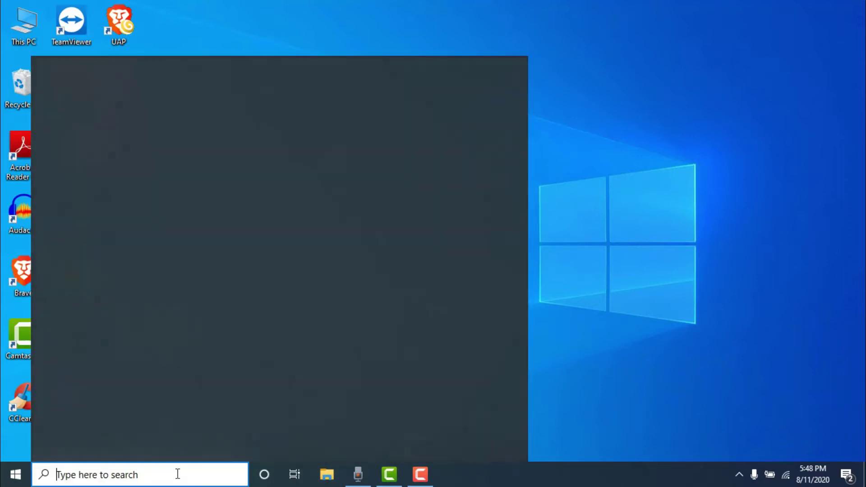
{"action": "type", "text": "update"}
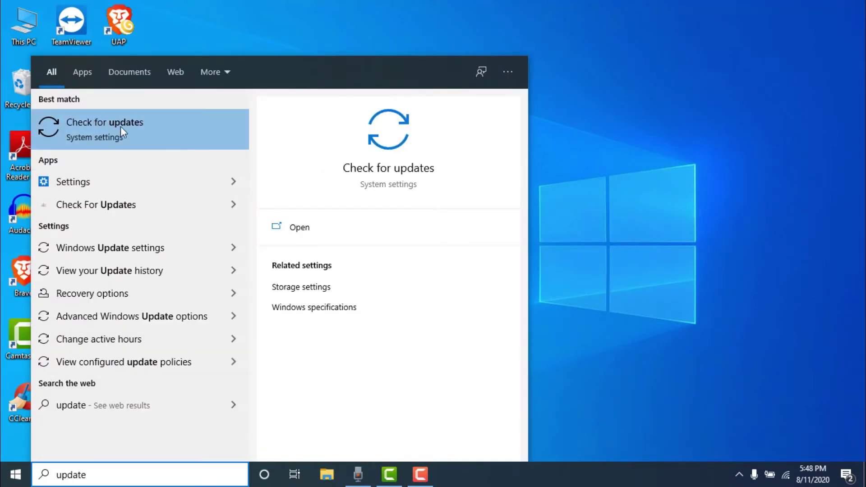
{"action": "left_click", "coordinate": [296, 227]}
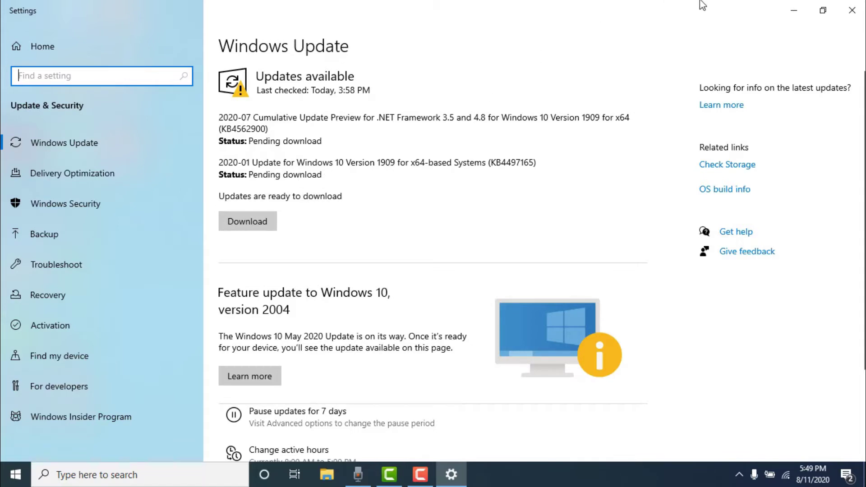
{"action": "left_click", "coordinate": [852, 10]}
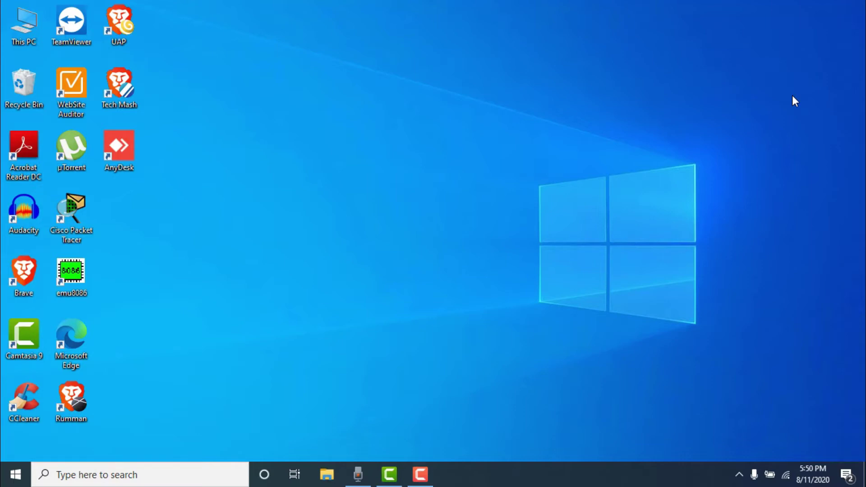
{"action": "left_click", "coordinate": [782, 481]}
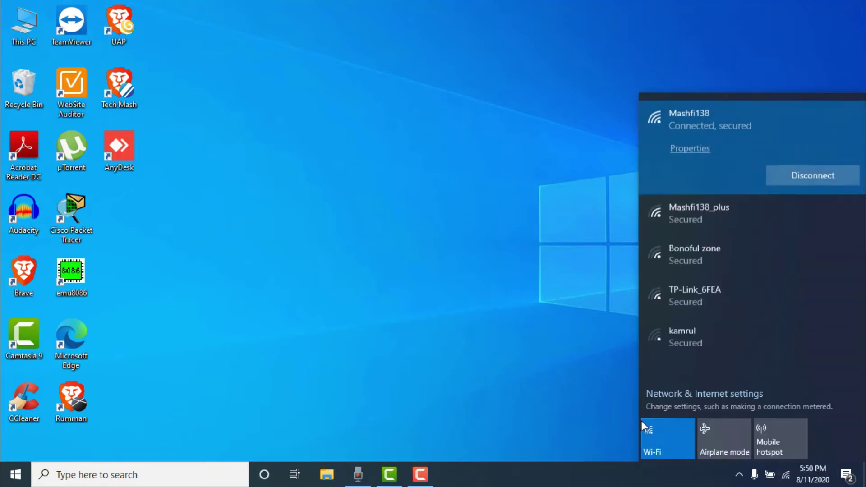
{"action": "left_click", "coordinate": [635, 421]}
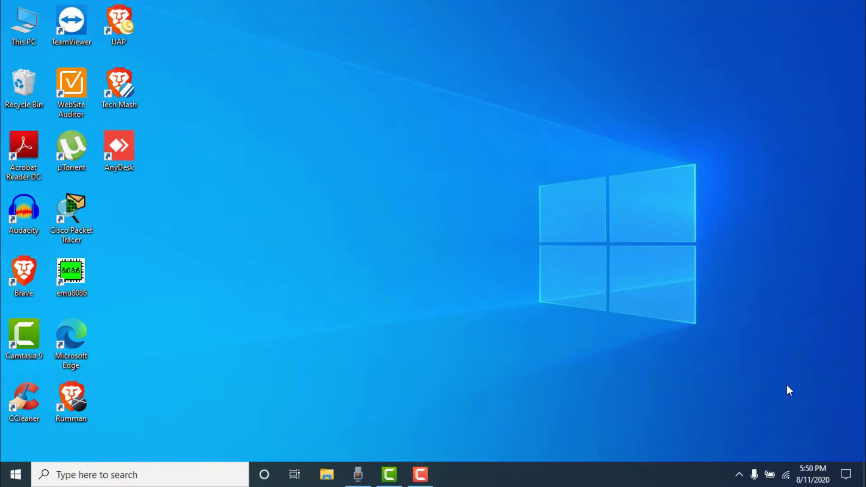
{"action": "left_click", "coordinate": [125, 483]}
{"action": "type", "text": "netword and sharing center"}
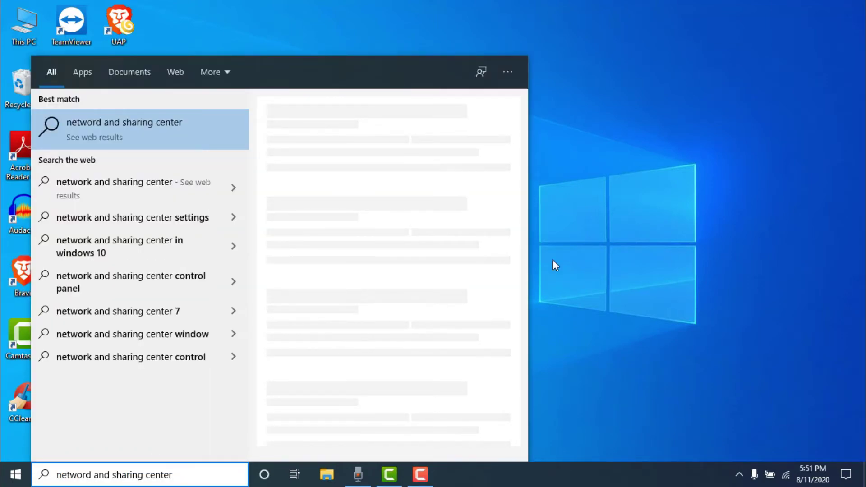
{"action": "left_click", "coordinate": [652, 258]}
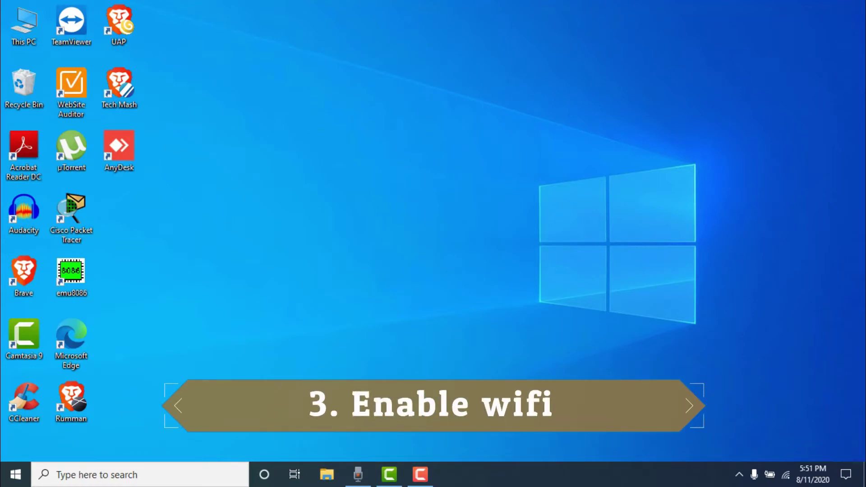
- Open the Network and Sharing Center from the Network & Internet settings and show its adapter settings
{"action": "left_click", "coordinate": [786, 475]}
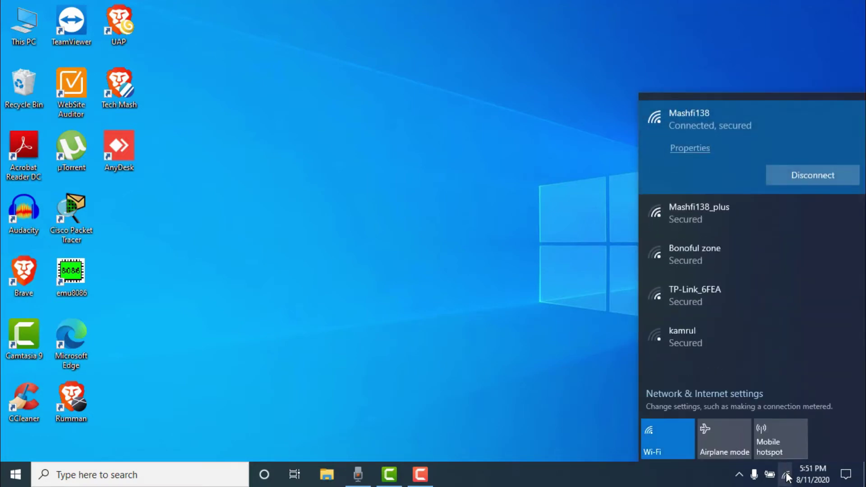
{"action": "left_click", "coordinate": [711, 403]}
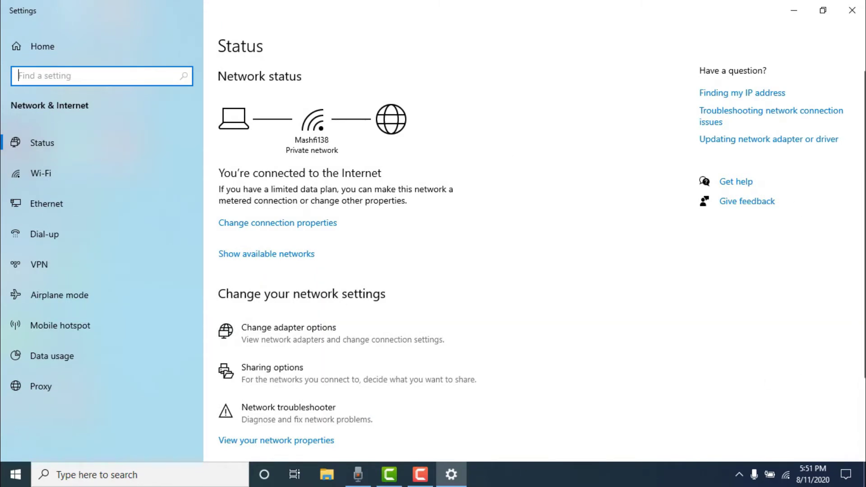
{"action": "scroll", "coordinate": [594, 313], "scroll_direction": "down", "scroll_amount": 3}
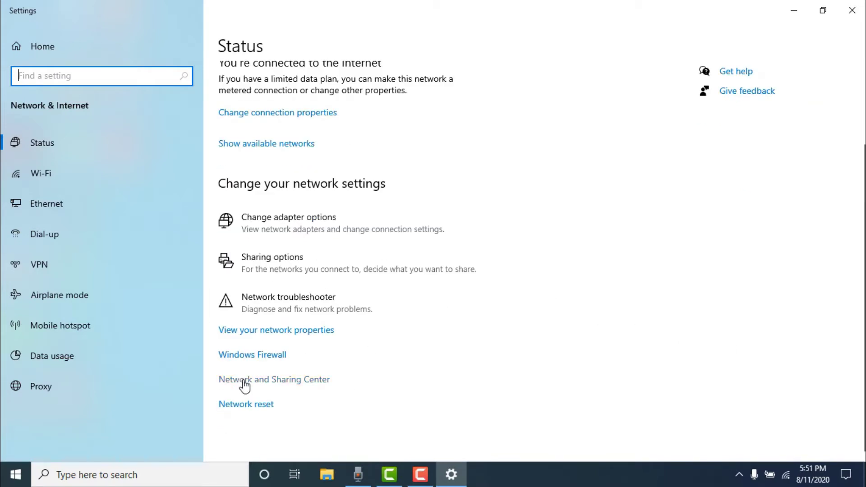
{"action": "left_click", "coordinate": [300, 381]}
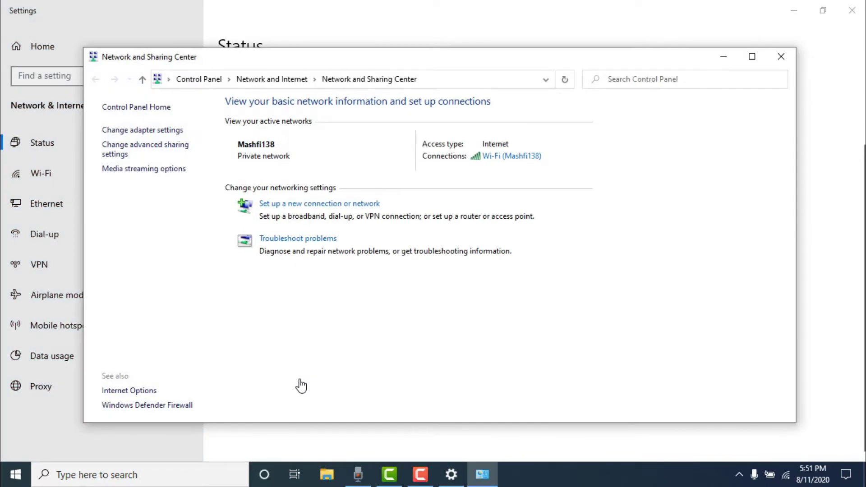
{"action": "left_click", "coordinate": [133, 131]}
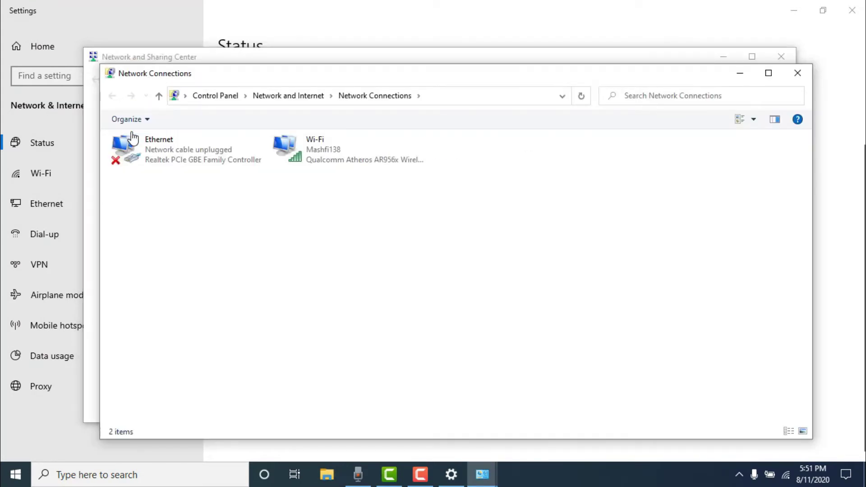
- Disable the Wi-Fi adapter in Network Connections
{"action": "left_click", "coordinate": [334, 150]}
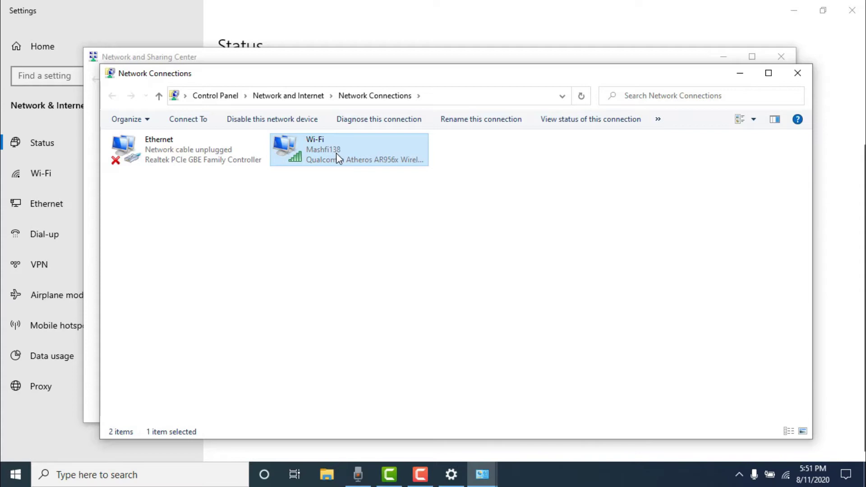
{"action": "right_click", "coordinate": [337, 156]}
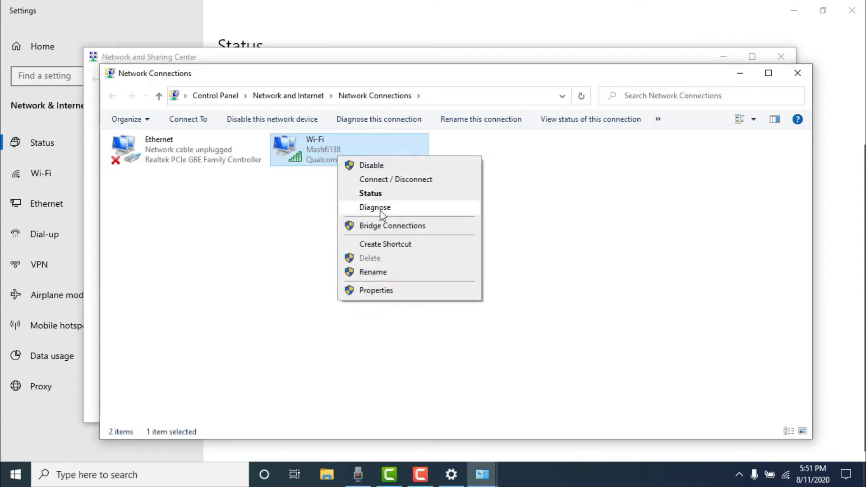
{"action": "left_click", "coordinate": [370, 165]}
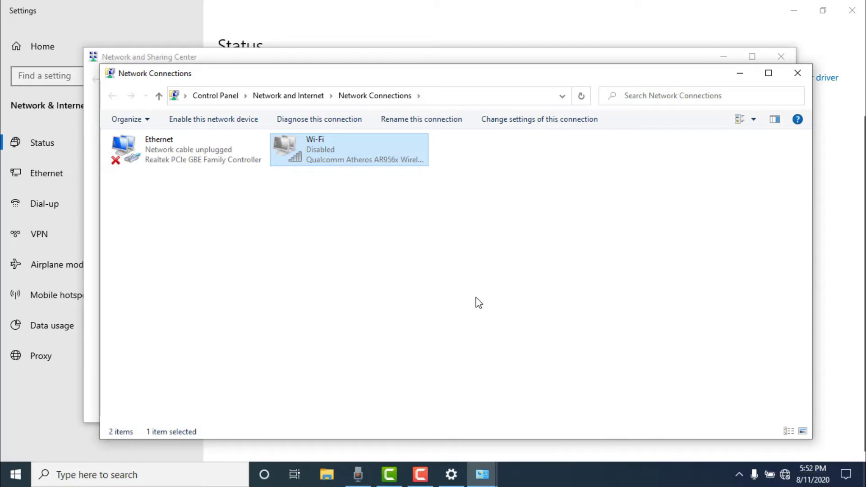
- Enable the Wi-Fi adapter again, and close Network Connections, the Network and Sharing Center and Settings
{"action": "right_click", "coordinate": [321, 156]}
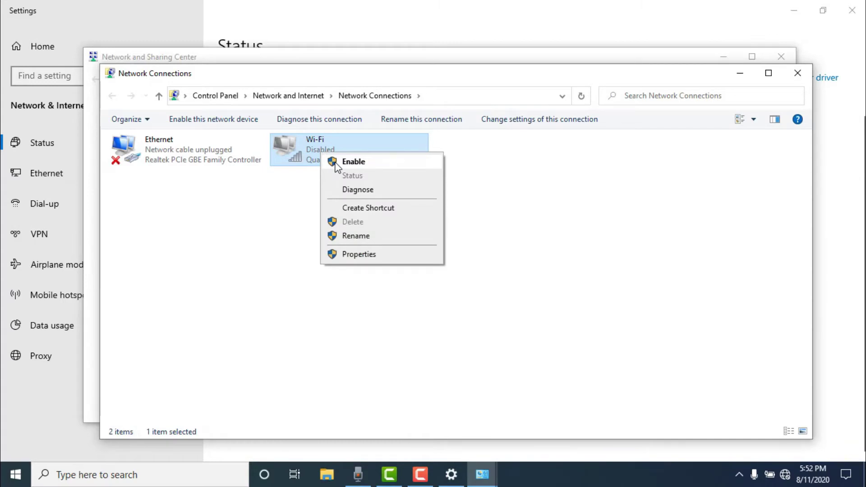
{"action": "left_click", "coordinate": [207, 234]}
{"action": "left_click", "coordinate": [207, 234]}
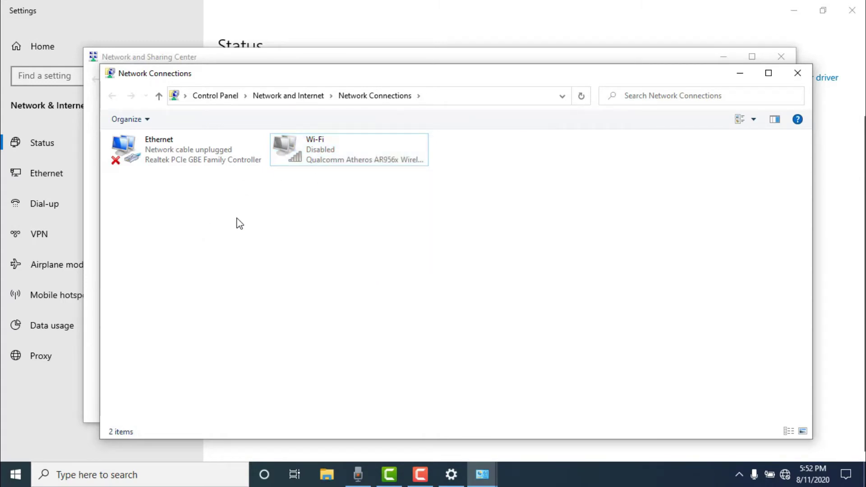
{"action": "right_click", "coordinate": [306, 152]}
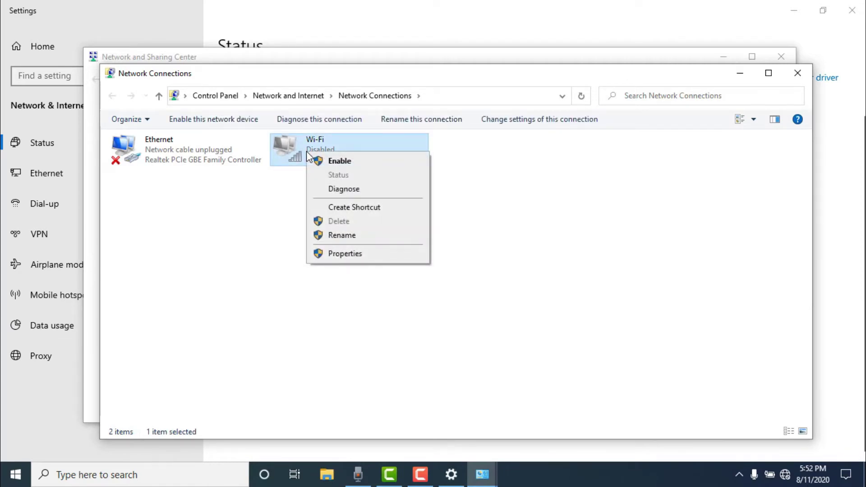
{"action": "left_click", "coordinate": [323, 162]}
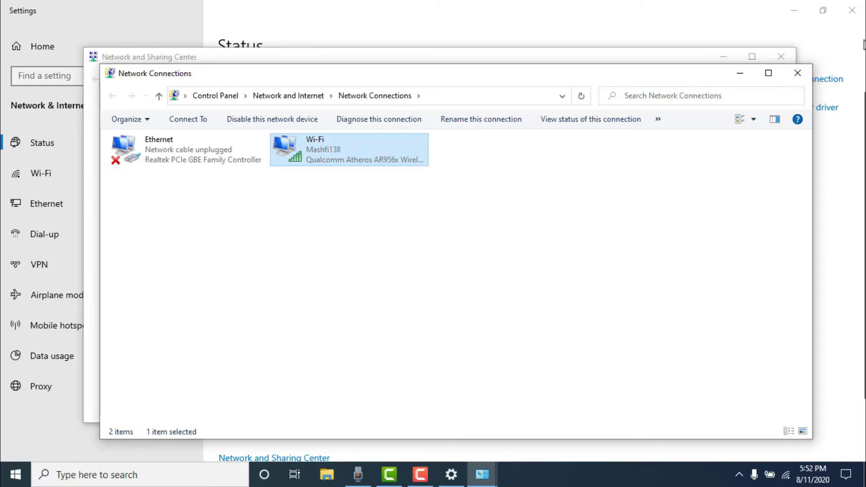
{"action": "left_click", "coordinate": [807, 74]}
{"action": "left_click", "coordinate": [770, 55]}
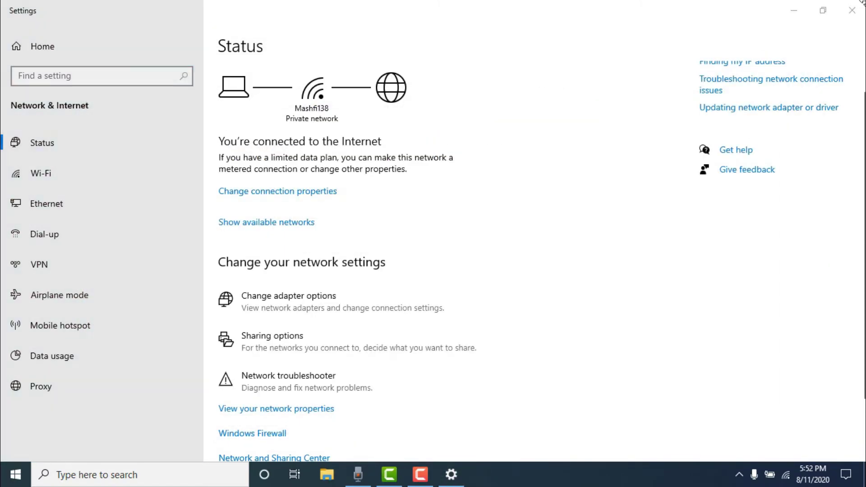
{"action": "left_click", "coordinate": [852, 10]}
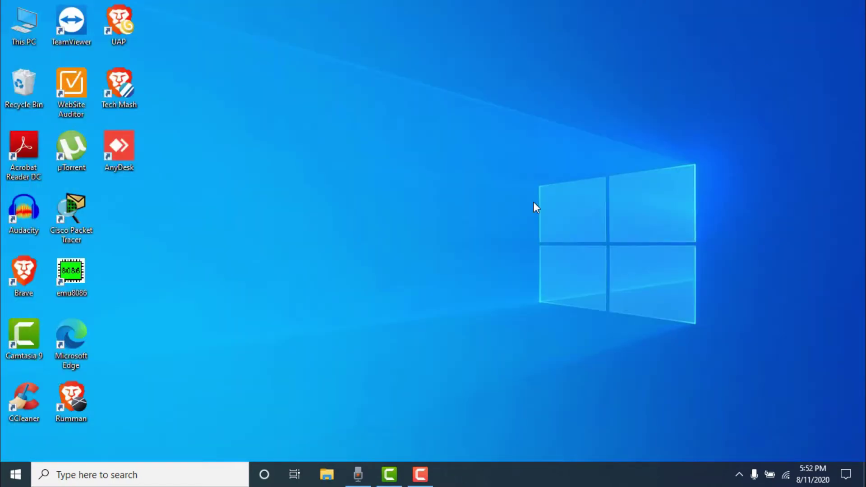
- Search Windows for "device manager", open Device Manager and expand the Network adapters category
{"action": "left_click", "coordinate": [184, 480]}
{"action": "type", "text": "device manager"}
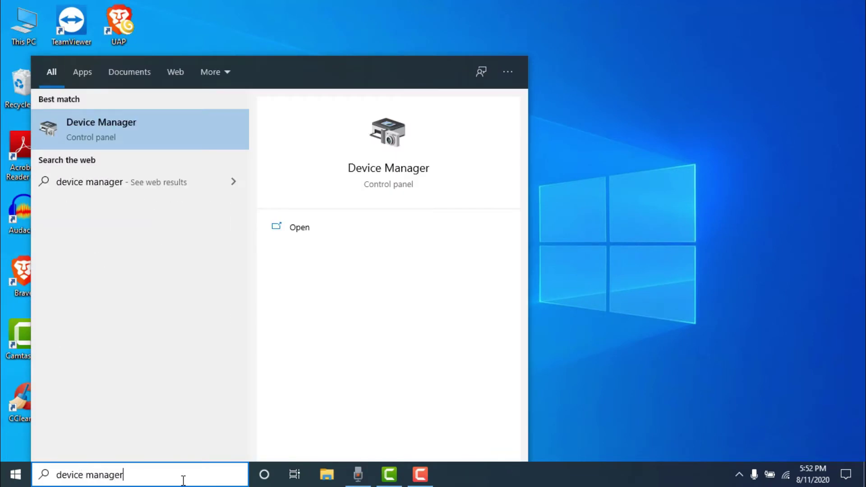
{"action": "left_click", "coordinate": [301, 226]}
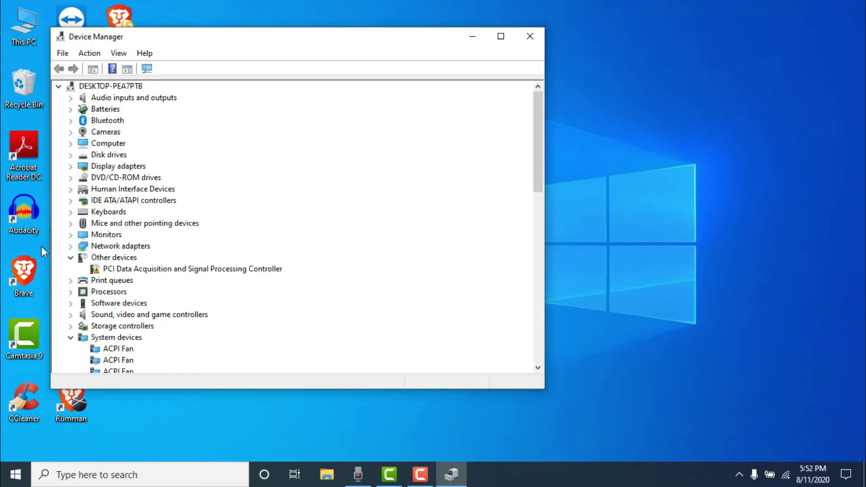
{"action": "left_click", "coordinate": [71, 247]}
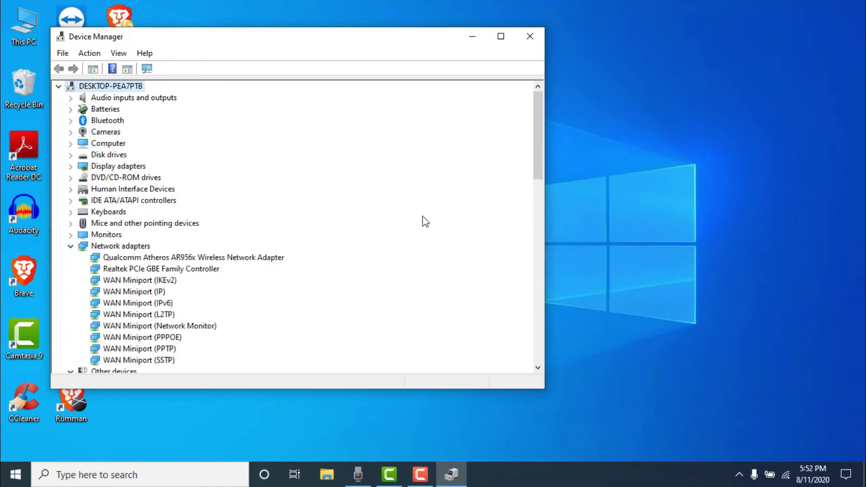
- Examine the driver update and uninstall options for the Qualcomm Atheros AR956x Wireless Network Adapter, and close Device Manager
{"action": "left_click_drag", "start_coordinate": [537, 169], "coordinate": [537, 185]}
{"action": "left_click", "coordinate": [198, 200]}
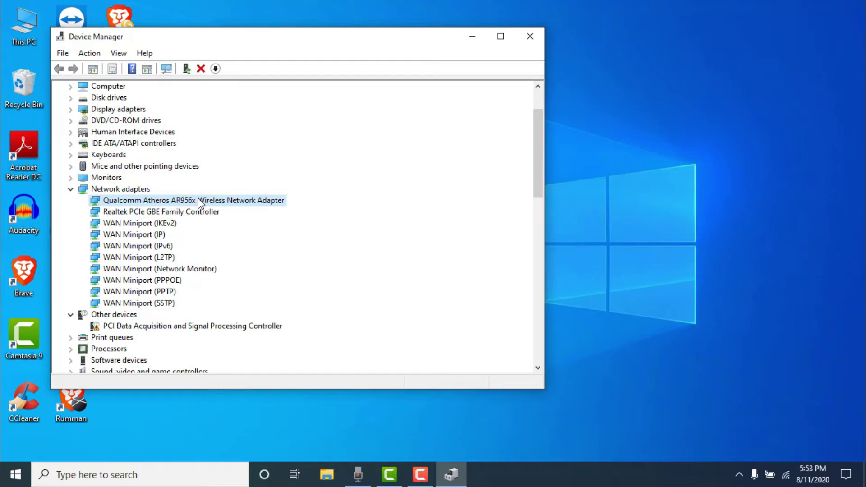
{"action": "right_click", "coordinate": [199, 202]}
{"action": "right_click", "coordinate": [190, 203]}
{"action": "right_click", "coordinate": [188, 202]}
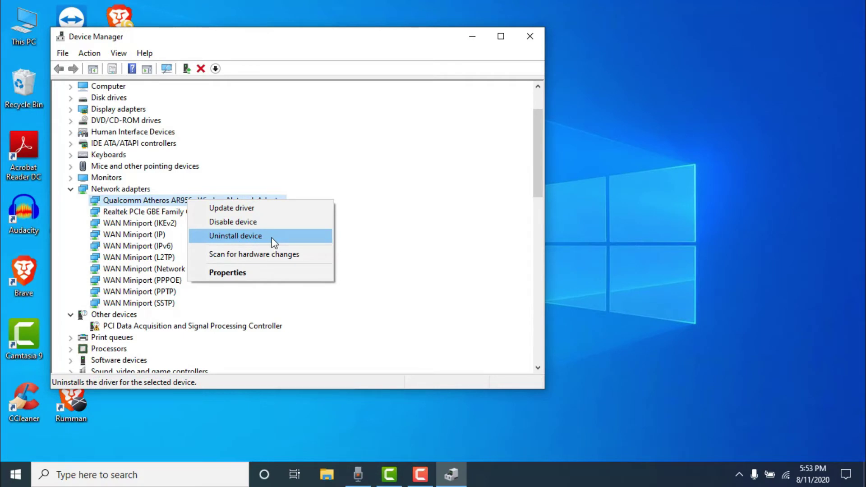
{"action": "left_click", "coordinate": [114, 202]}
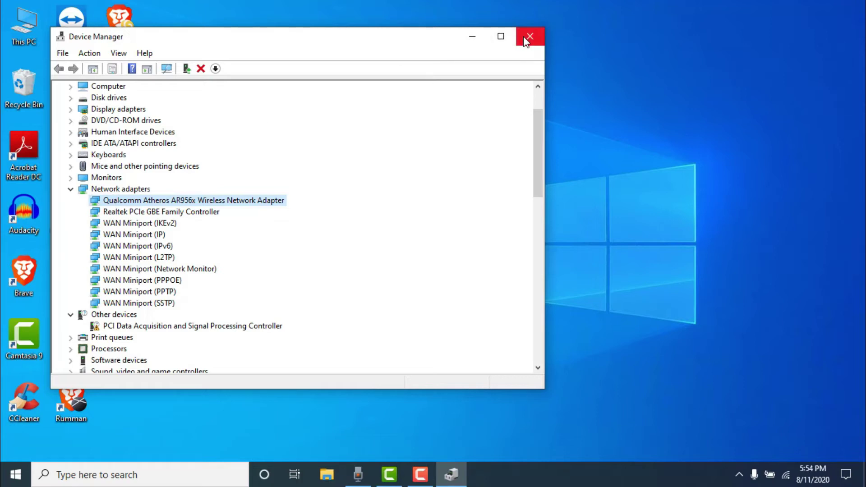
{"action": "right_click", "coordinate": [215, 201]}
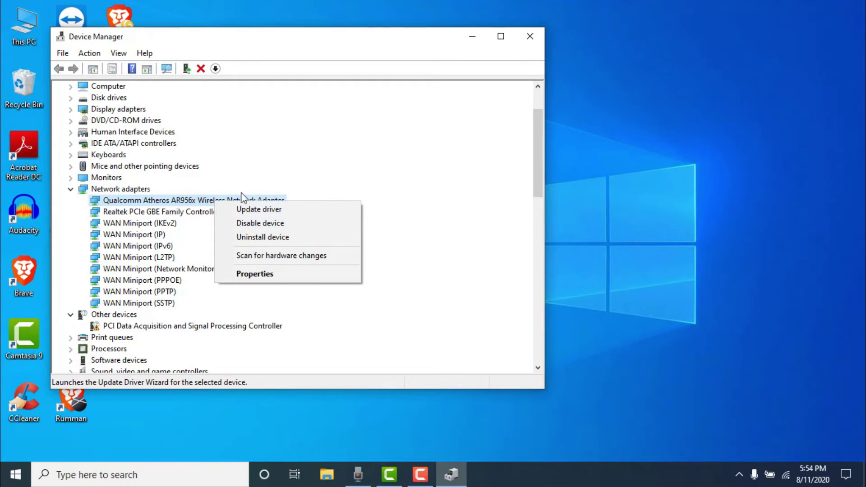
{"action": "left_click", "coordinate": [529, 36]}
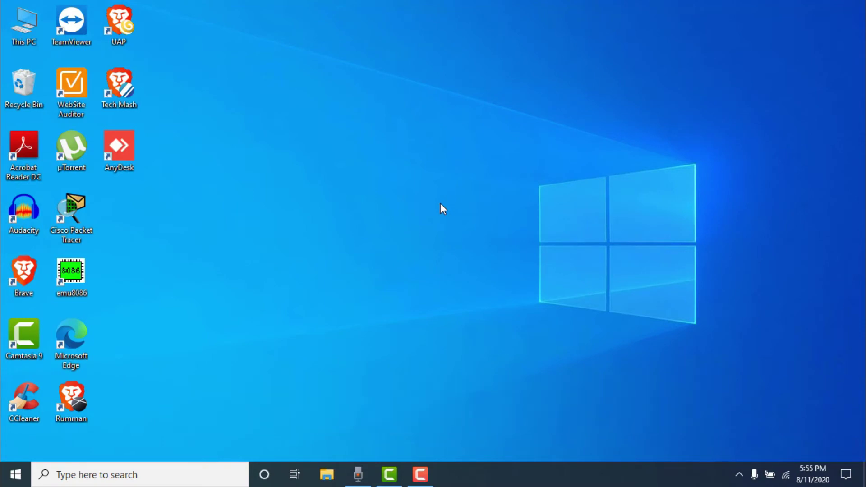
- Open Windows Settings and bring up the Network reset page under Network & Internet
{"action": "right_click", "coordinate": [2, 480]}
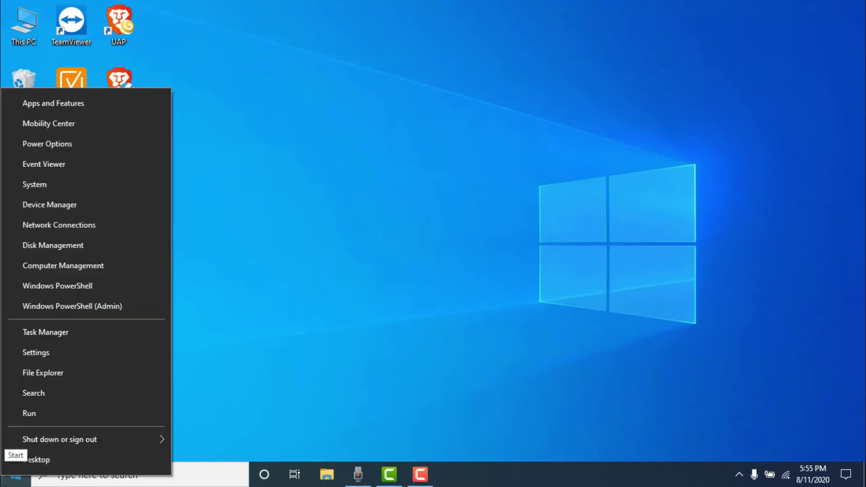
{"action": "left_click", "coordinate": [18, 360]}
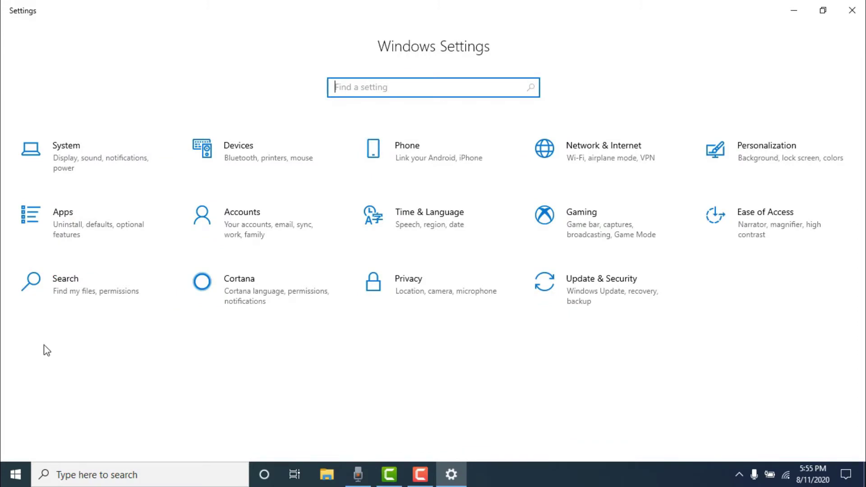
{"action": "left_click", "coordinate": [583, 147]}
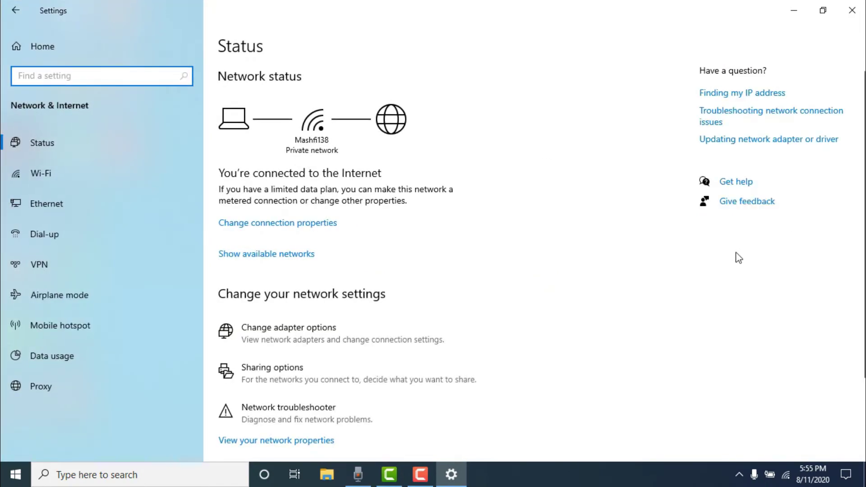
{"action": "scroll", "coordinate": [731, 264], "scroll_direction": "down", "scroll_amount": 3}
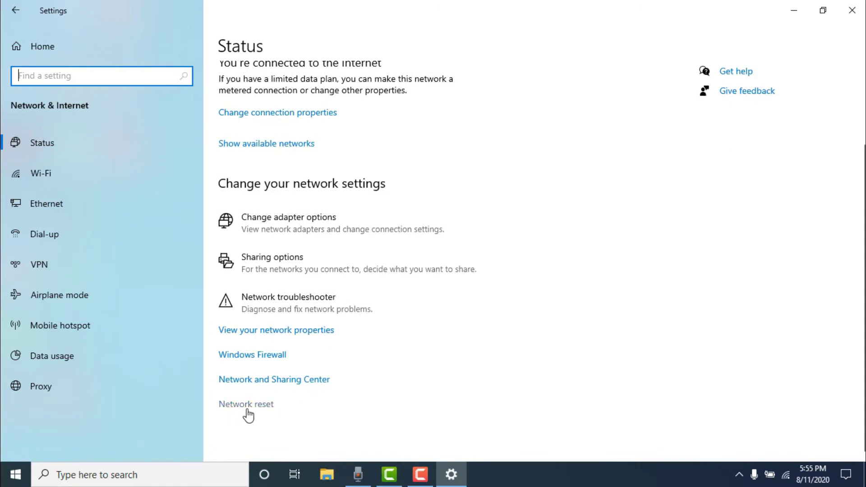
{"action": "left_click", "coordinate": [263, 412]}
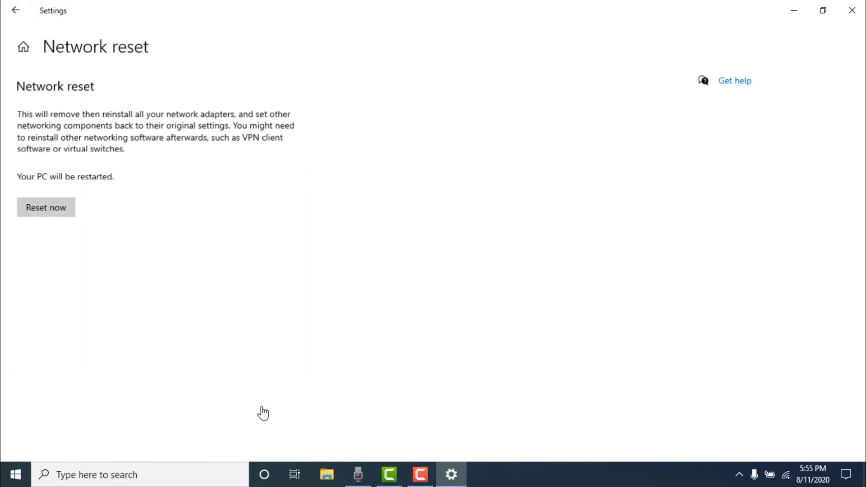
- Reset the network settings and confirm the reset
{"action": "left_click", "coordinate": [38, 212]}
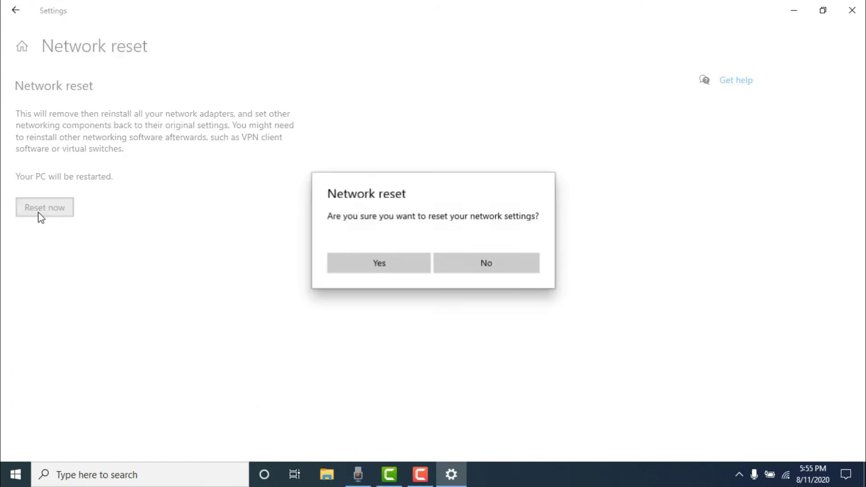
{"action": "left_click", "coordinate": [369, 259]}
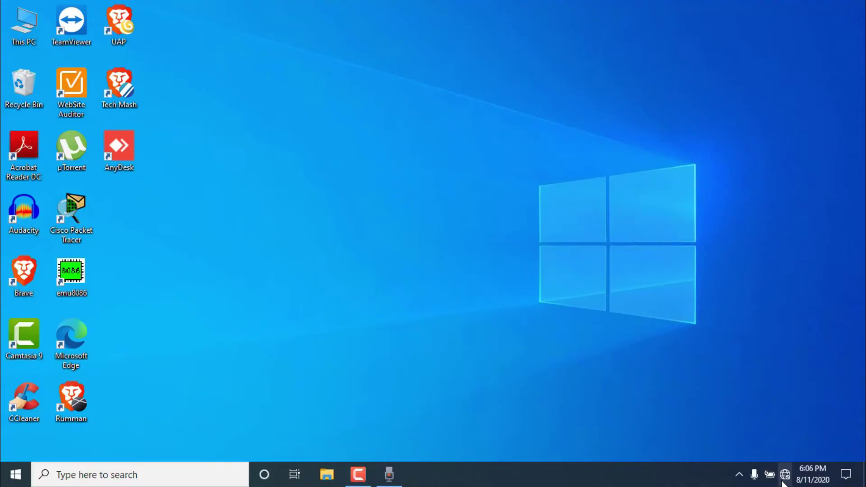
- Connect to the Mashfi138 Wi-Fi network with automatic connection enabled, entering its network security key
{"action": "left_click", "coordinate": [783, 478]}
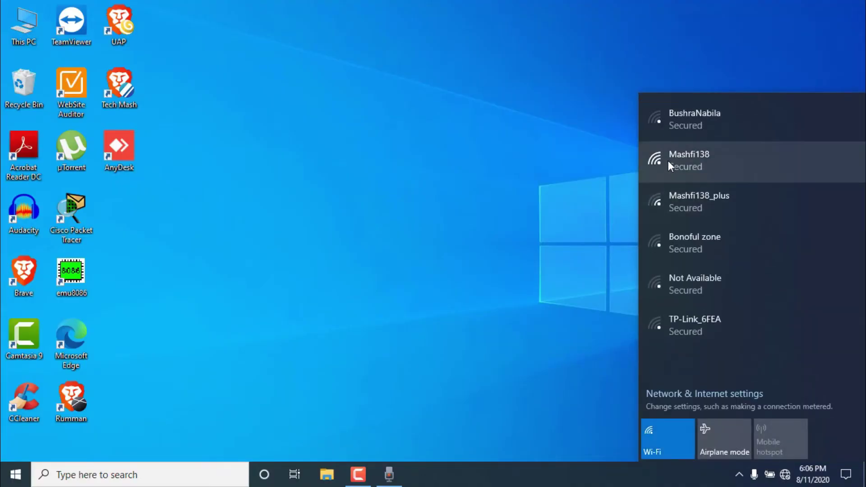
{"action": "left_click", "coordinate": [669, 155]}
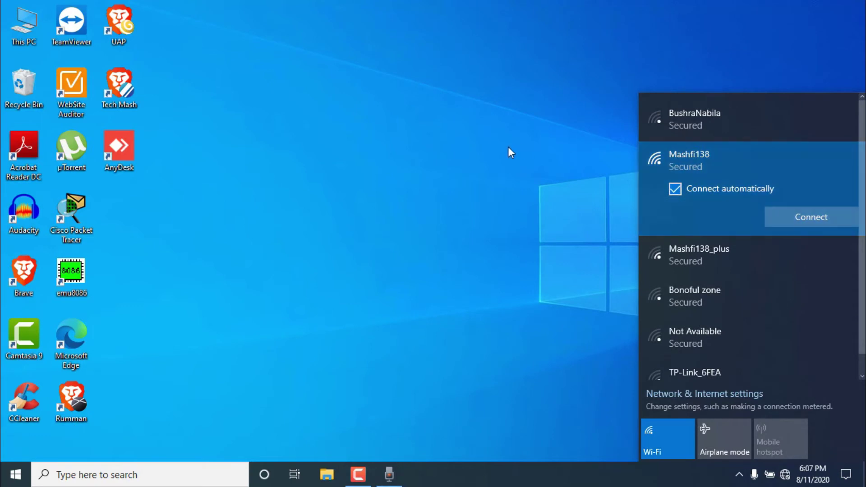
{"action": "left_click", "coordinate": [781, 217]}
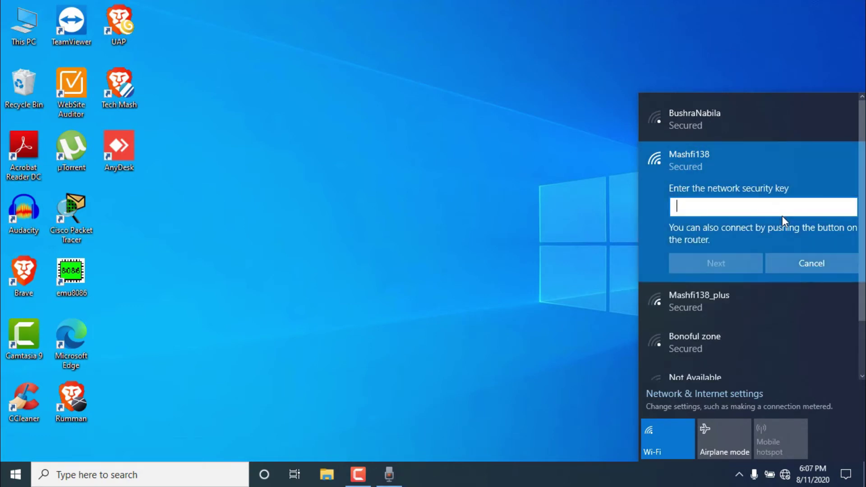
{"action": "type", "text": "*********"}
{"action": "key", "text": "BackSpace"}
{"action": "key", "text": "ctrl+a"}
{"action": "type", "text": "*"}
{"action": "key", "text": "BackSpace"}
{"action": "type", "text": "****"}
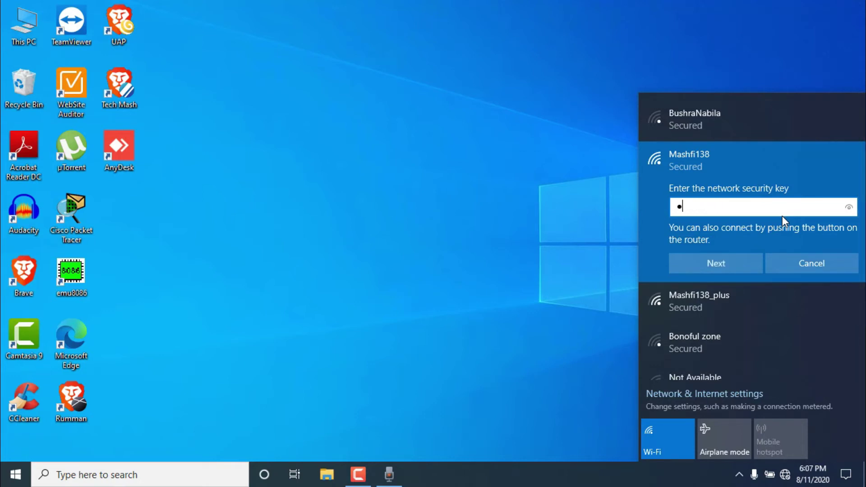
{"action": "type", "text": "******"}
{"action": "left_click", "coordinate": [558, 153]}
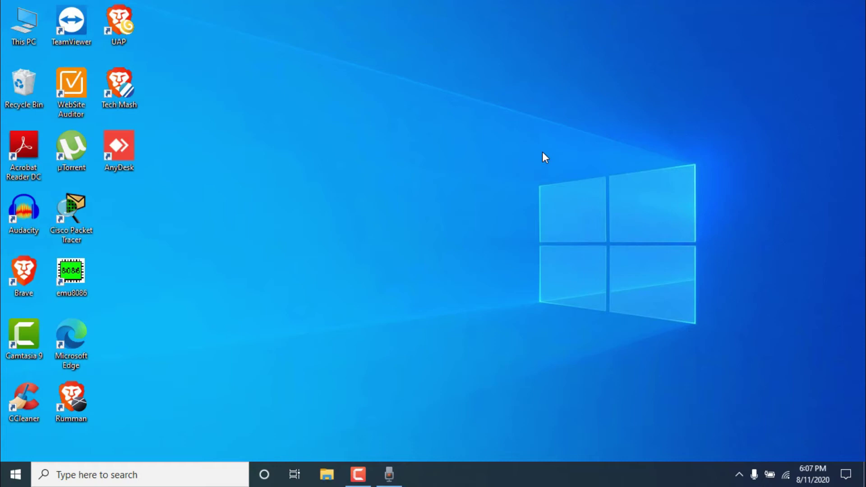
- Search Windows for "cmd" and run Command Prompt as administrator
{"action": "left_click", "coordinate": [123, 477]}
{"action": "type", "text": "cmd"}
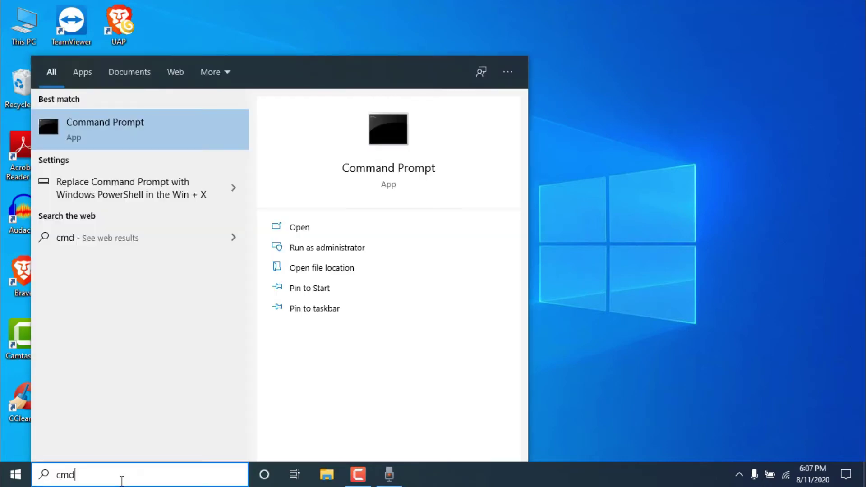
{"action": "left_click", "coordinate": [335, 255]}
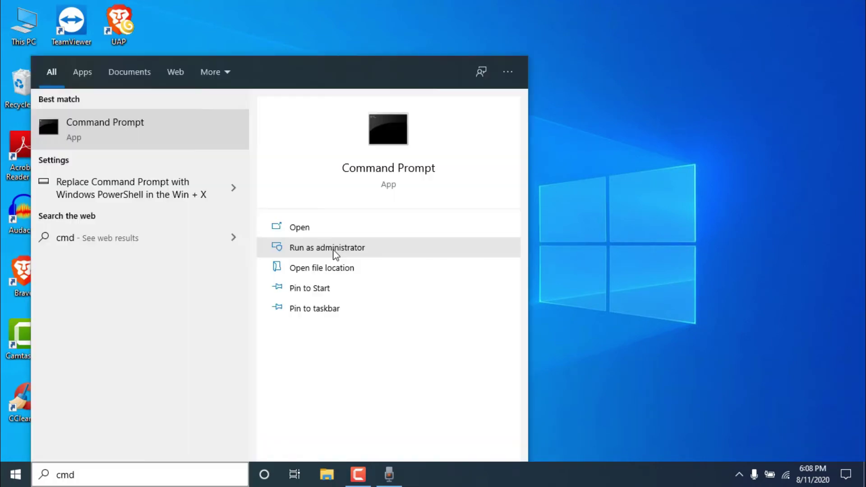
{"action": "left_click", "coordinate": [334, 251]}
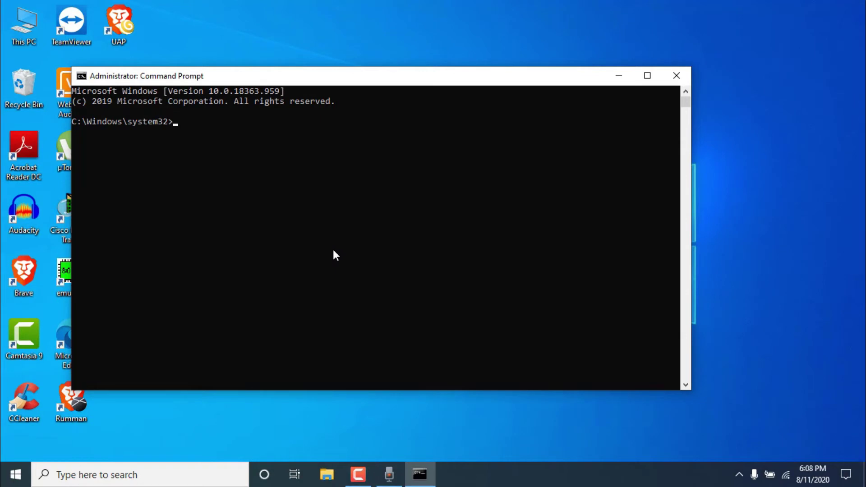
- Reset the TCP/IP stack with a log file by running "netsh int ip reset resettcpip.txt"
{"action": "type", "text": "netsh int "}
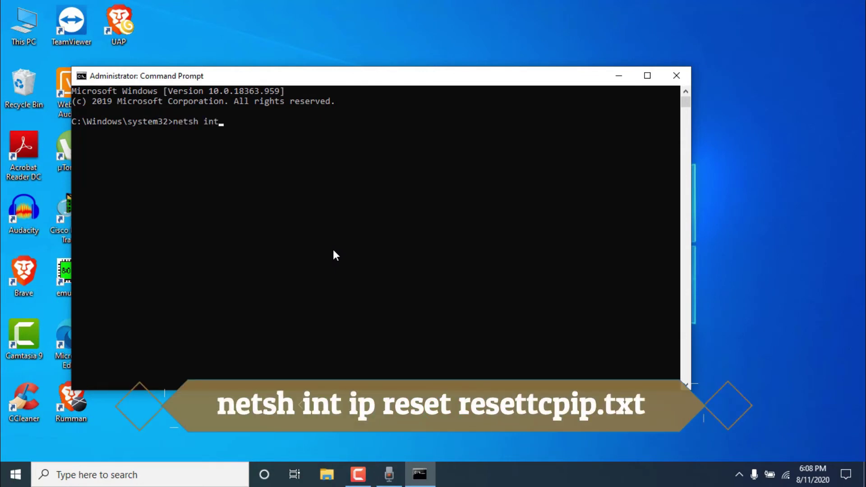
{"action": "type", "text": "ip"}
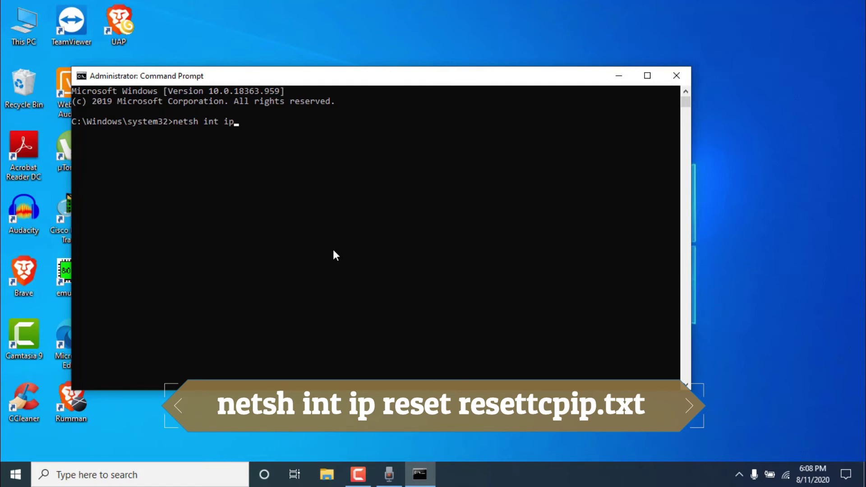
{"action": "type", "text": " reset resettc"}
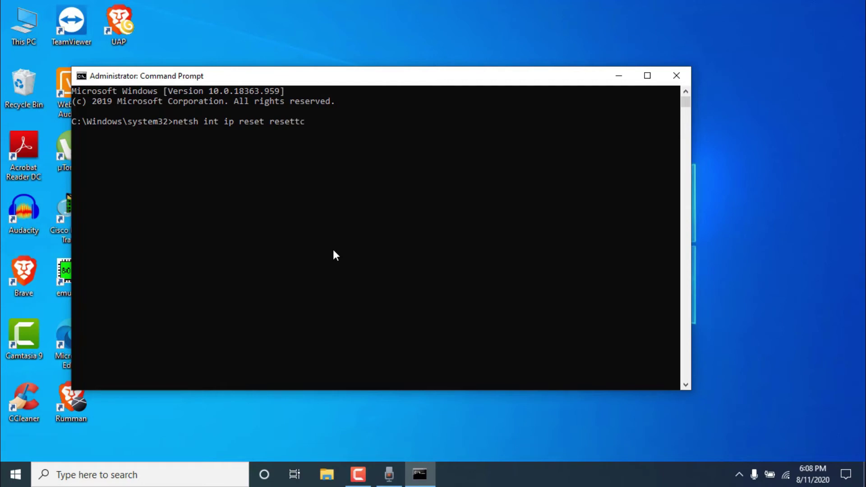
{"action": "type", "text": "pip.txt"}
{"action": "key", "text": "Return"}
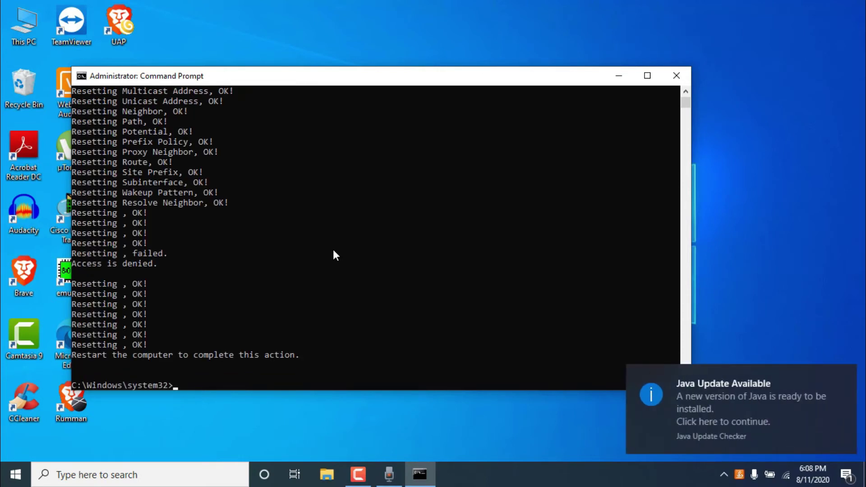
- Reset the WinHTTP proxy settings by running "netsh winhttp reset proxy"
{"action": "type", "text": "netsh win"}
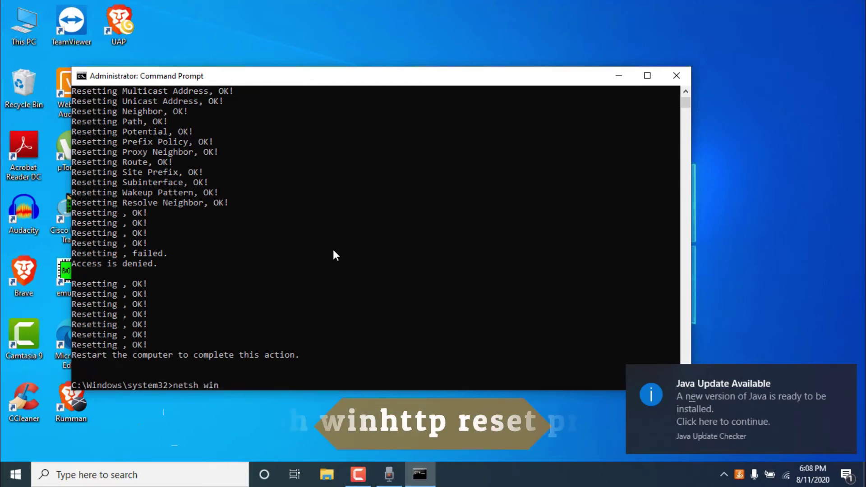
{"action": "type", "text": "http reset pro"}
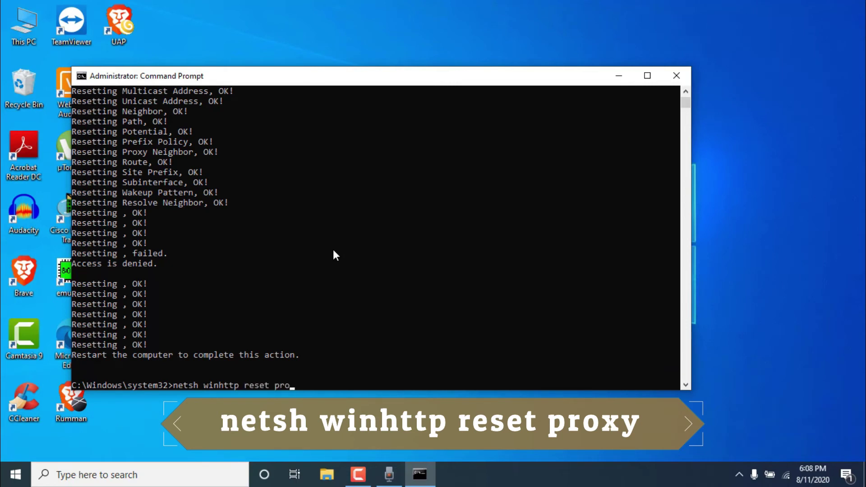
{"action": "type", "text": "xy"}
{"action": "key", "text": "Return"}
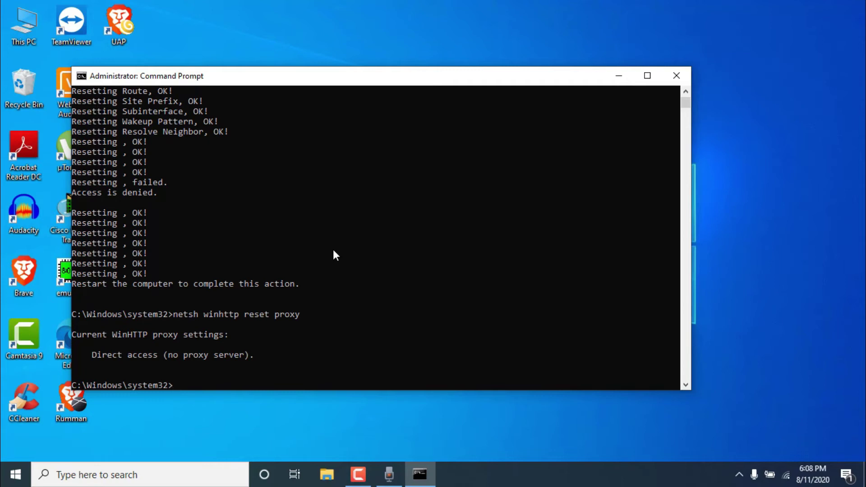
- Reset the IP configuration without a log file by running "netsh int ip reset"
{"action": "type", "text": "netsh in"}
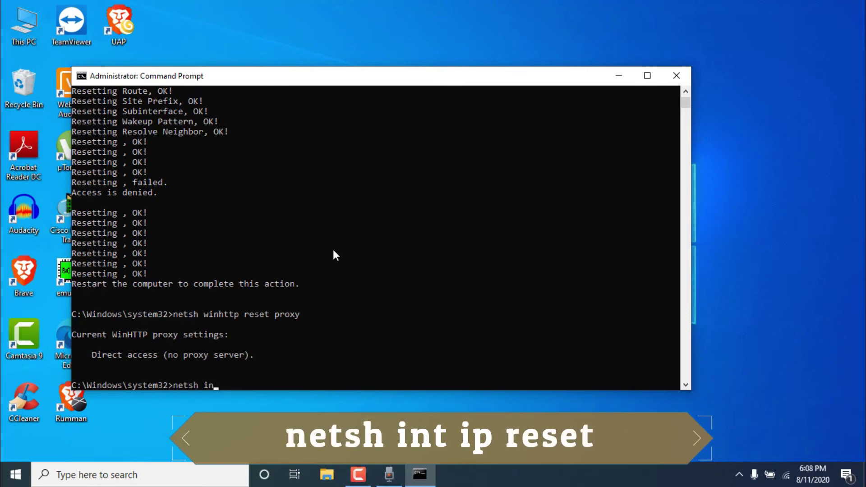
{"action": "type", "text": "t ip reset"}
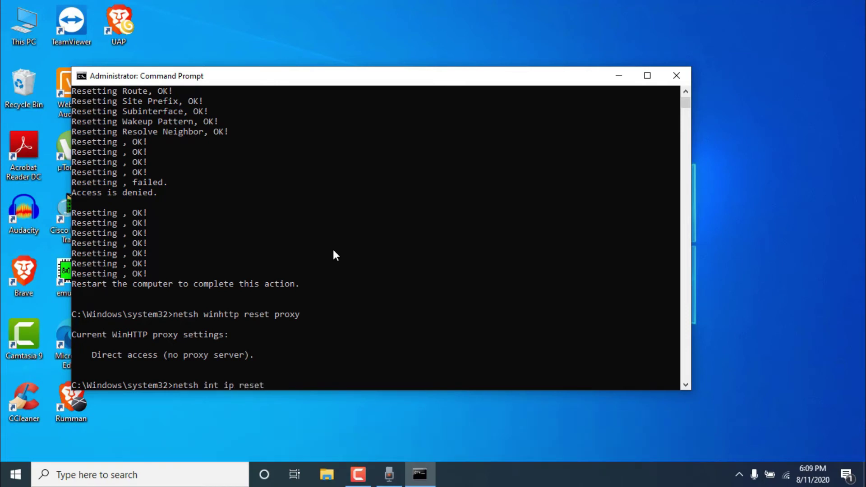
{"action": "key", "text": "Return"}
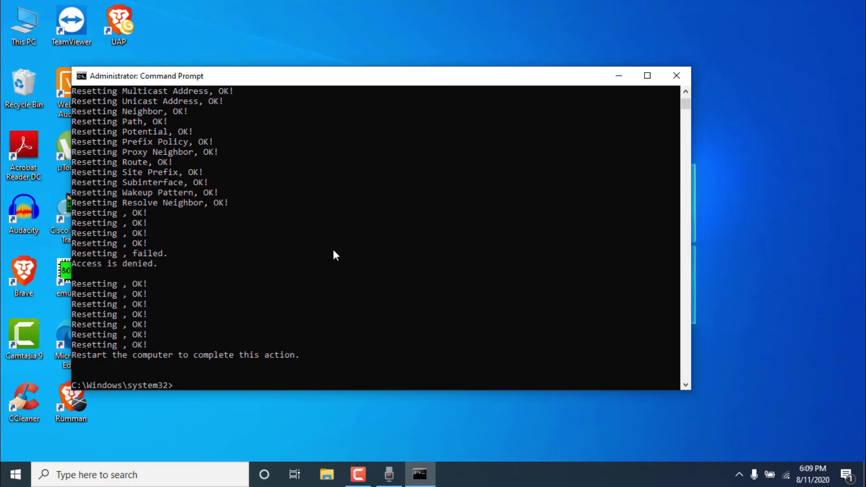
- Release the current IP address by running "ipconfig /release"
{"action": "type", "text": "ipconfi"}
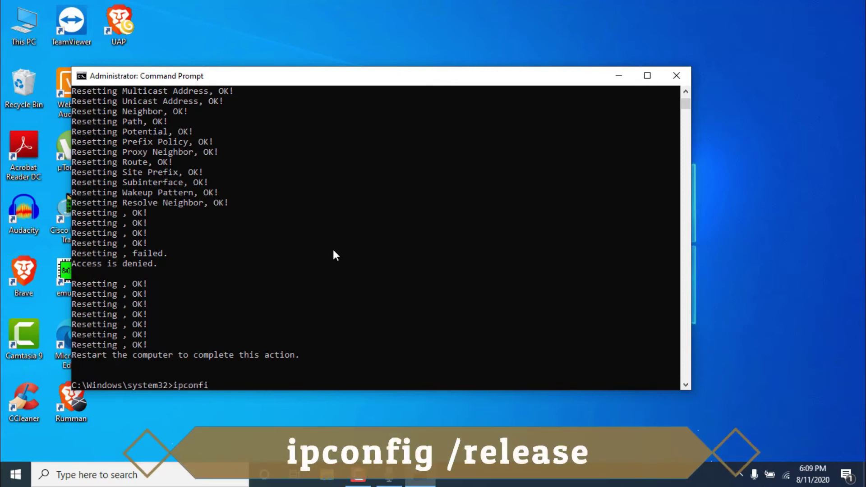
{"action": "type", "text": "g "}
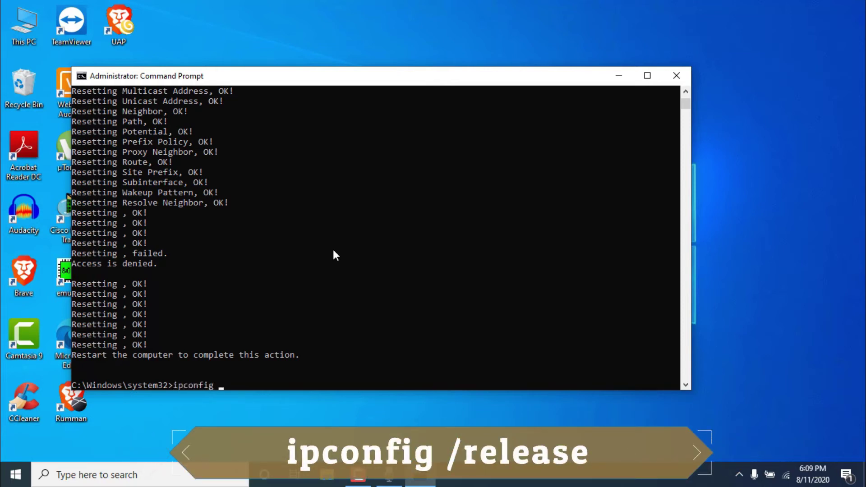
{"action": "type", "text": "/release"}
{"action": "key", "text": "Return"}
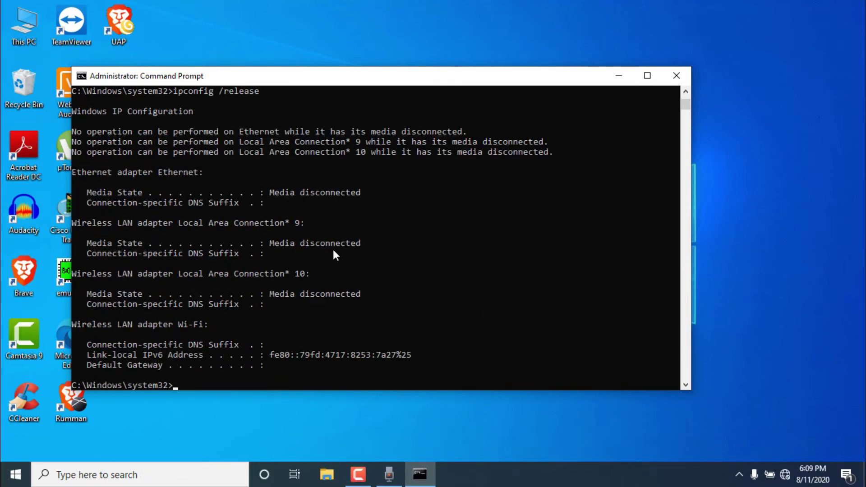
- Renew the IP address by running "ipconfig /renew"
{"action": "type", "text": "inconfig /renew"}
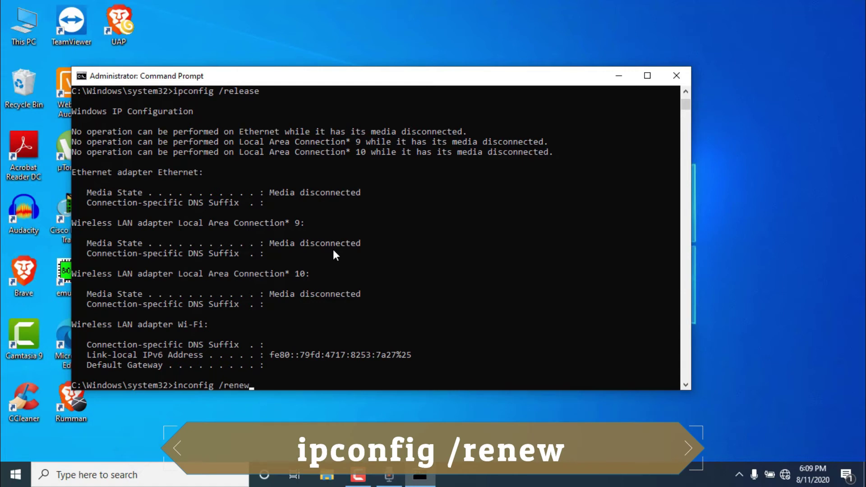
{"action": "key", "text": "Return"}
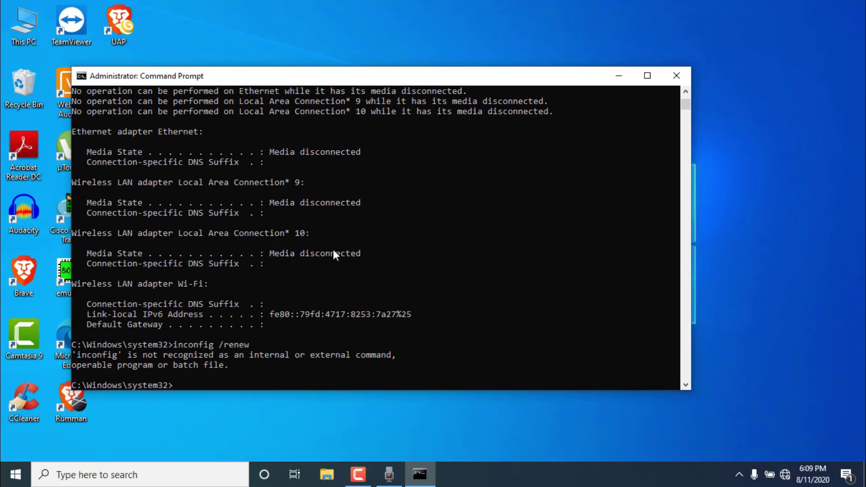
{"action": "type", "text": "ipconfig /renew"}
{"action": "key", "text": "Return"}
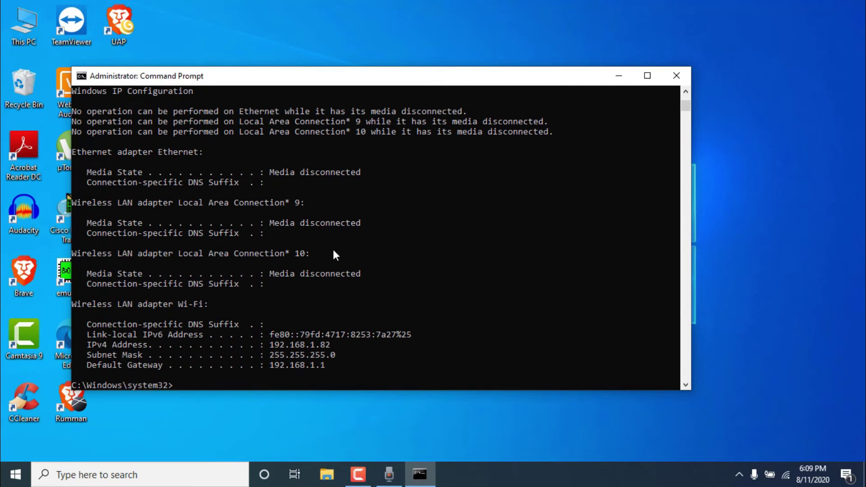
- Clear the DNS resolver cache by running "ipconfig /flushdns"
{"action": "type", "text": "inconf"}
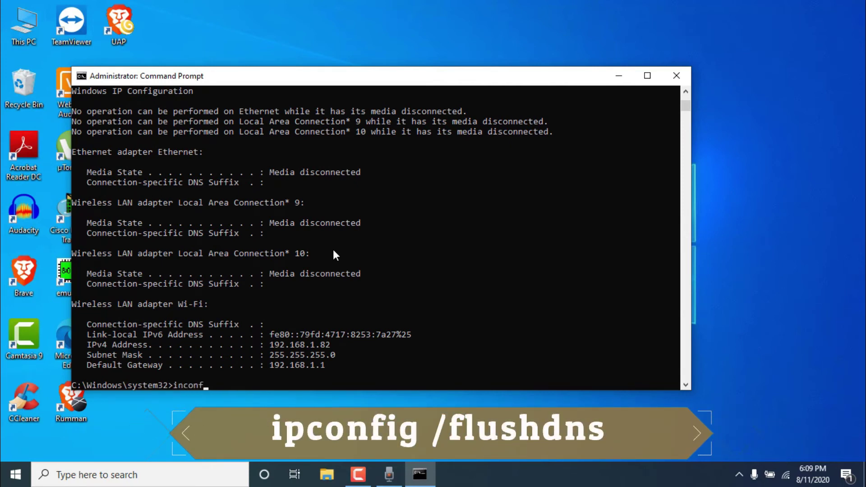
{"action": "type", "text": "ig /l"}
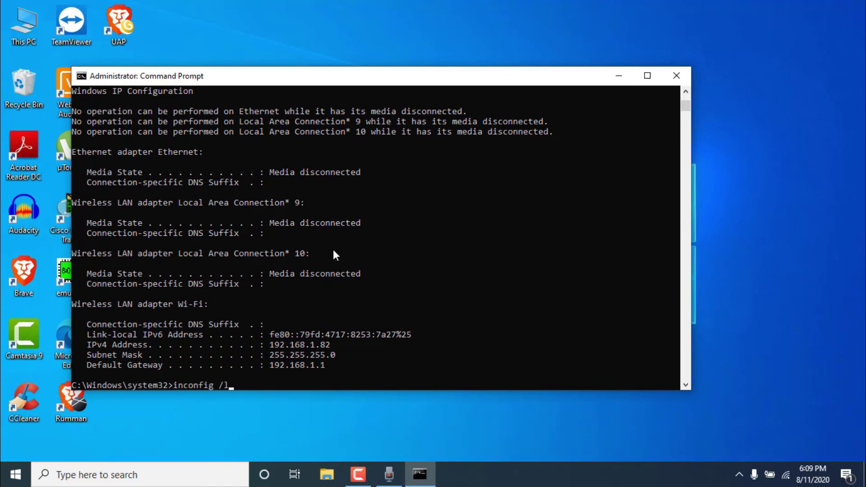
{"action": "key", "text": "BackSpace"}
{"action": "type", "text": "flushdns"}
{"action": "key", "text": "Return"}
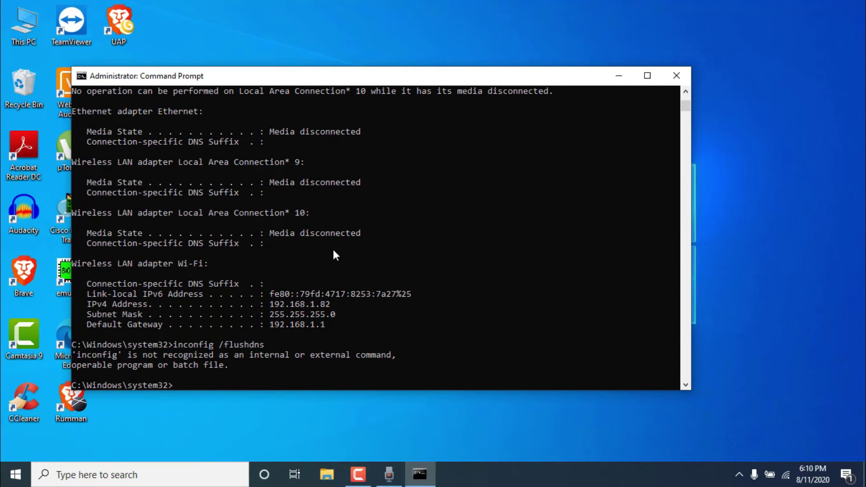
{"action": "type", "text": "ipconfig /flushdns"}
{"action": "key", "text": "Return"}
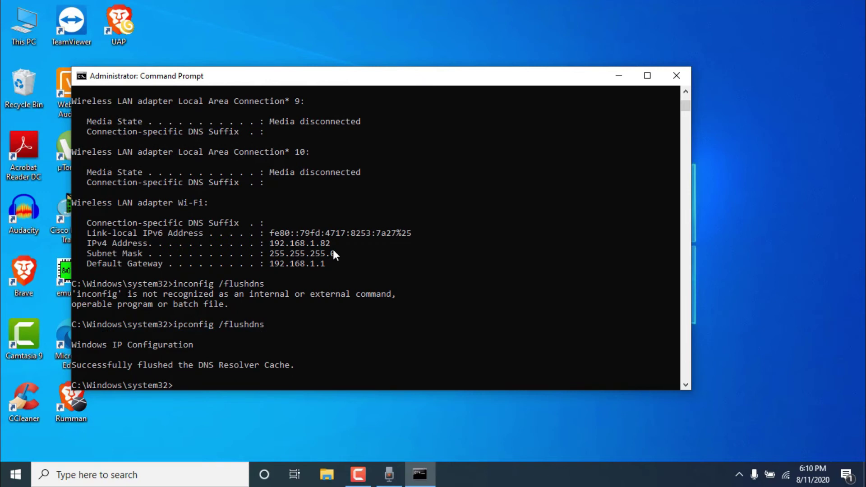
- Reset the Winsock catalog by running "netsh winsock reset", and close Command Prompt
{"action": "type", "text": "netsh w"}
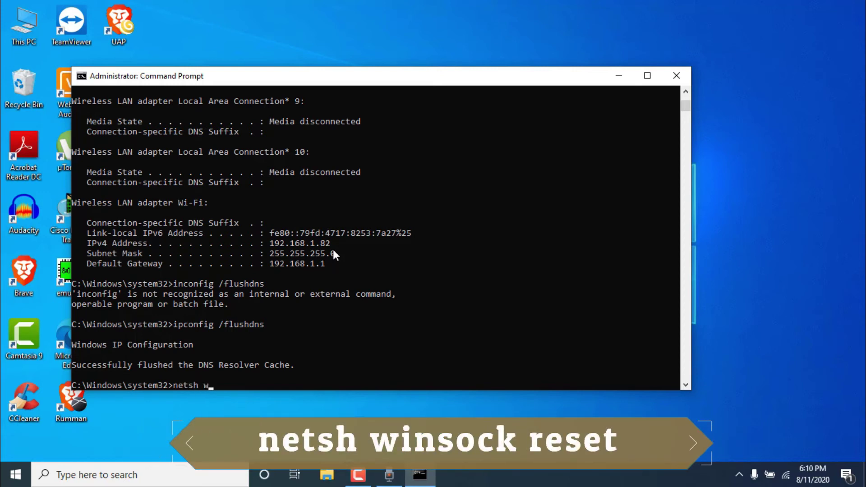
{"action": "type", "text": "insock reset"}
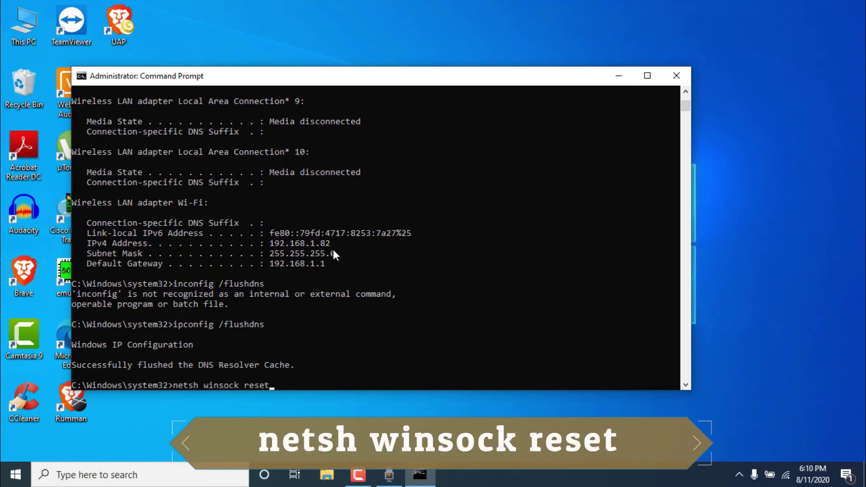
{"action": "key", "text": "Return"}
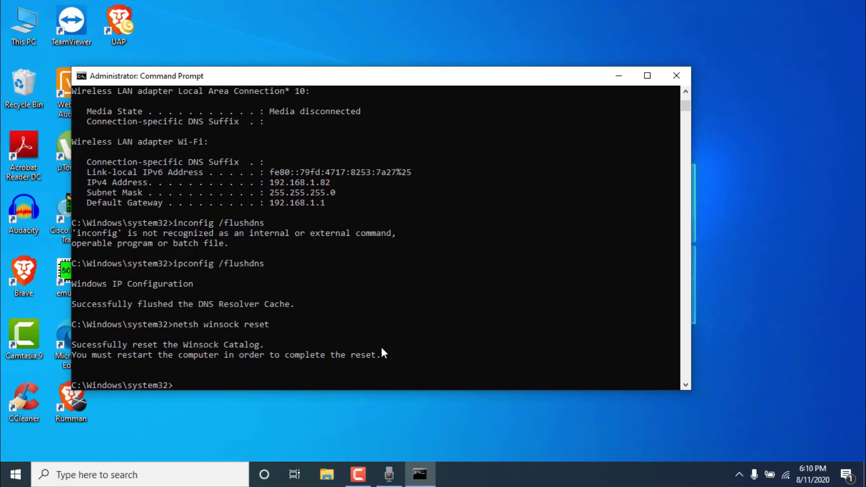
{"action": "left_click", "coordinate": [675, 76]}
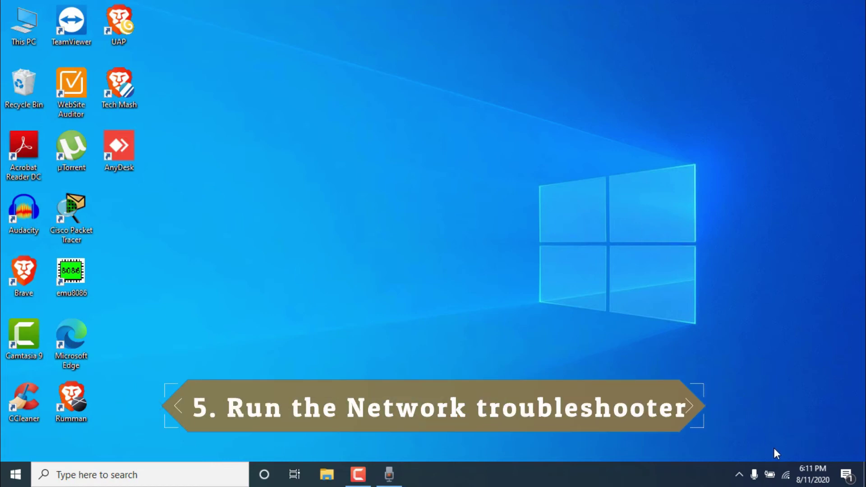
- Run the Windows network troubleshooter on the current connection, and close it once the diagnosis finishes
{"action": "right_click", "coordinate": [785, 480]}
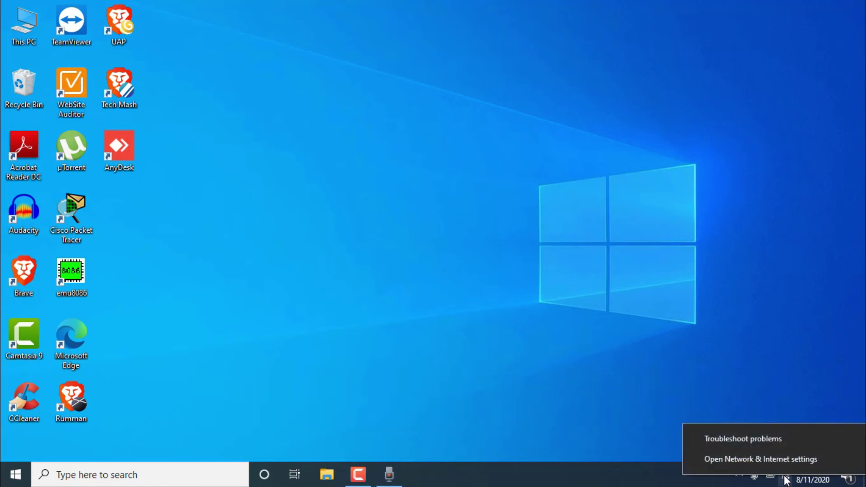
{"action": "left_click", "coordinate": [763, 439]}
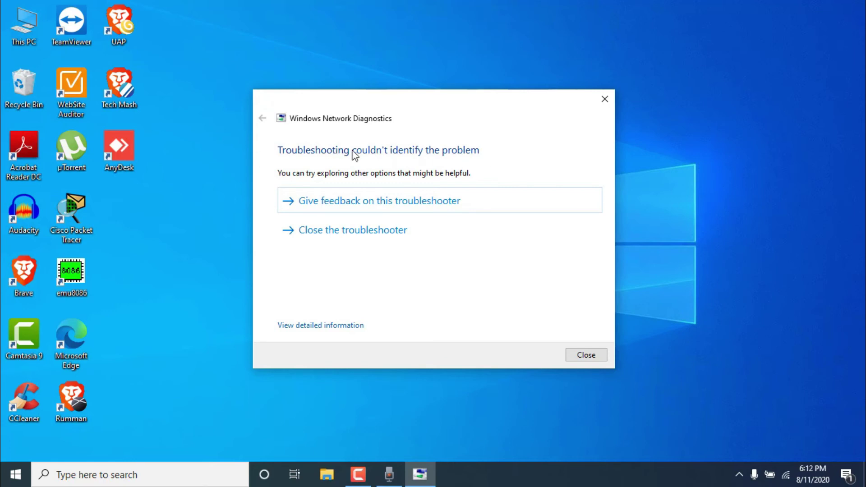
{"action": "left_click", "coordinate": [345, 239]}
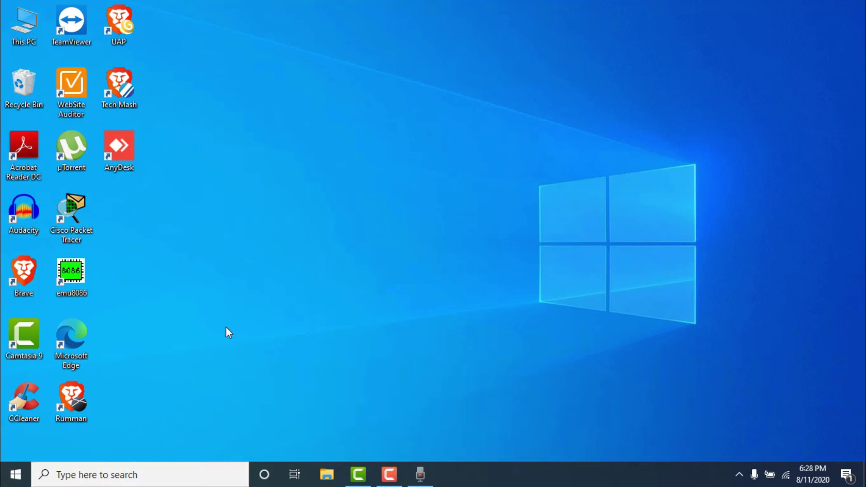
- Open Device Manager by searching for "device", and expand the Network adapters category
{"action": "left_click", "coordinate": [176, 476]}
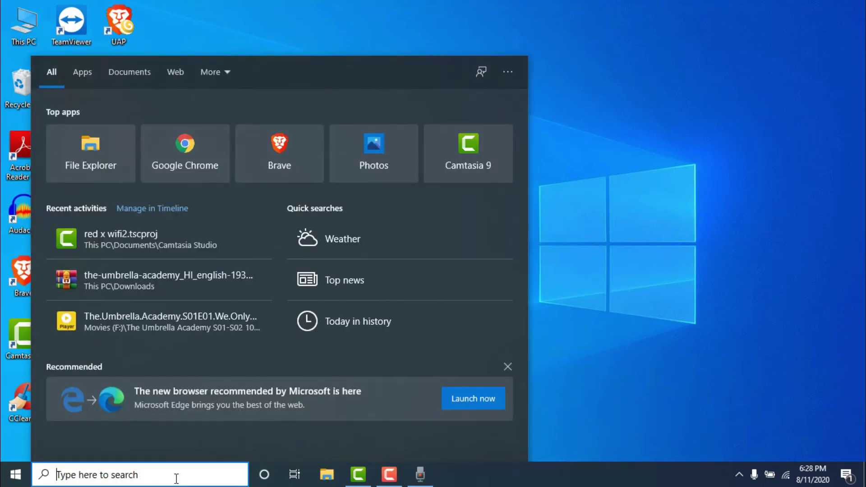
{"action": "left_click", "coordinate": [803, 247]}
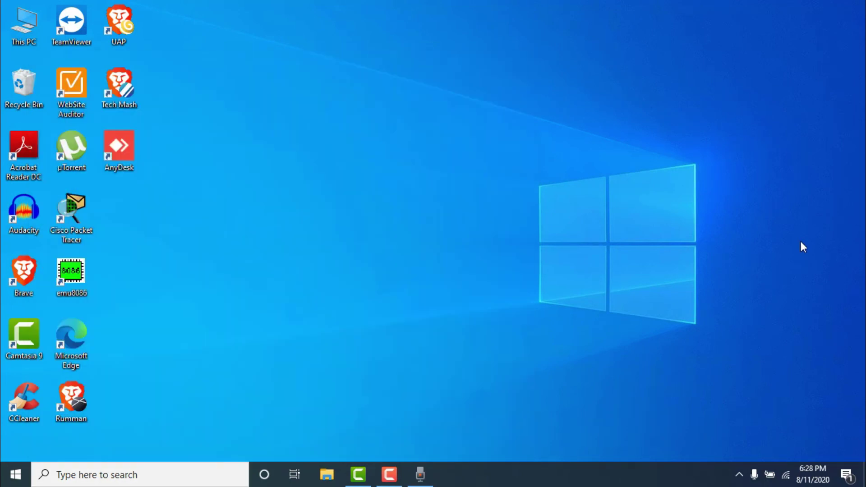
{"action": "left_click", "coordinate": [160, 467]}
{"action": "type", "text": "device"}
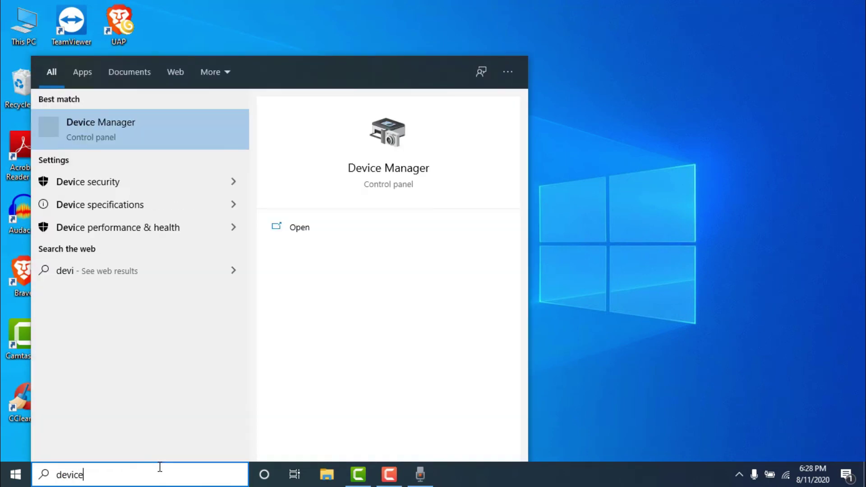
{"action": "left_click", "coordinate": [341, 234]}
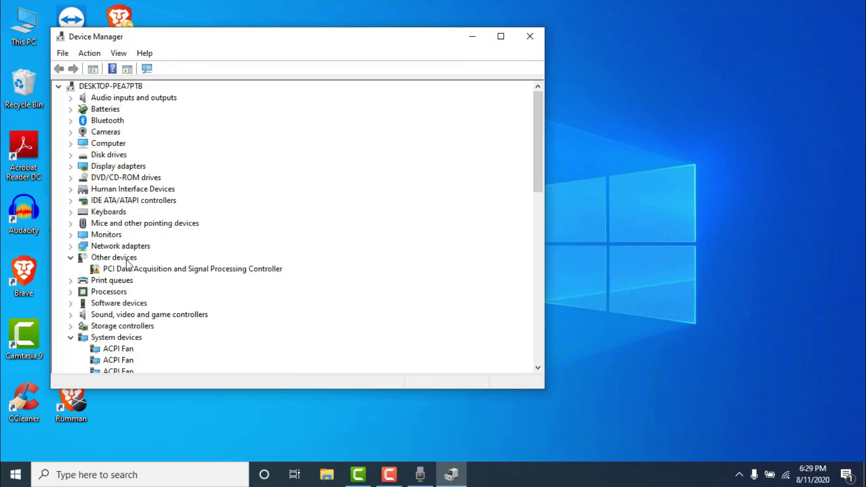
{"action": "left_click", "coordinate": [70, 246]}
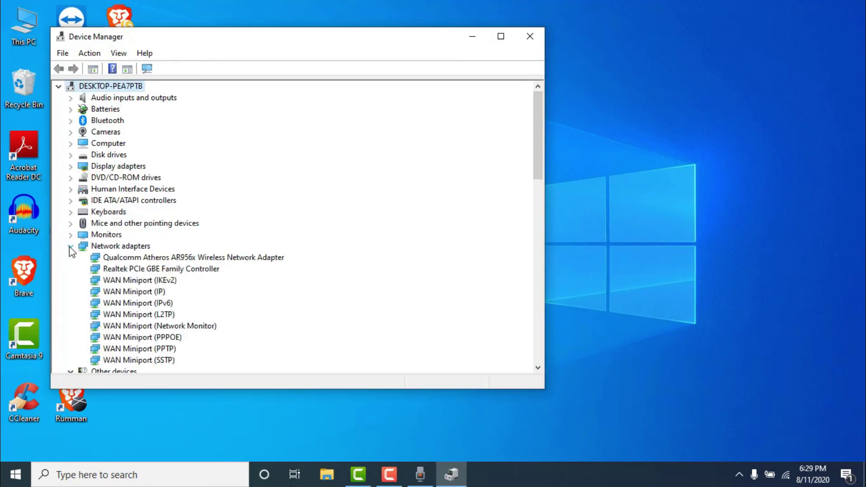
- View the driver update options for the Qualcomm Atheros AR956x Wireless Network Adapter, and close the wizard without starting a search
{"action": "left_click", "coordinate": [201, 257]}
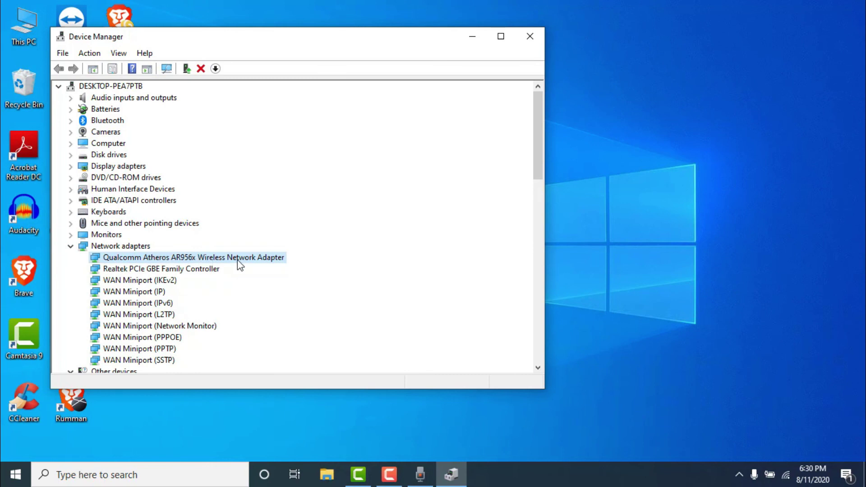
{"action": "right_click", "coordinate": [127, 262]}
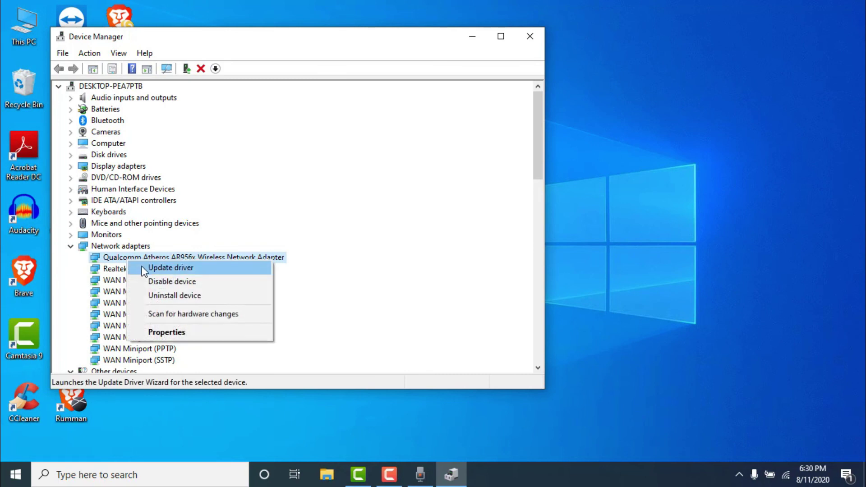
{"action": "left_click", "coordinate": [144, 268]}
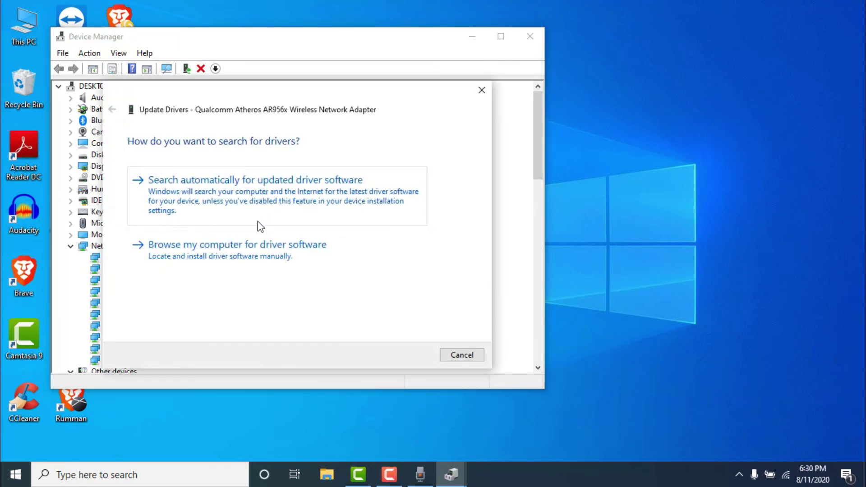
{"action": "left_click", "coordinate": [482, 91]}
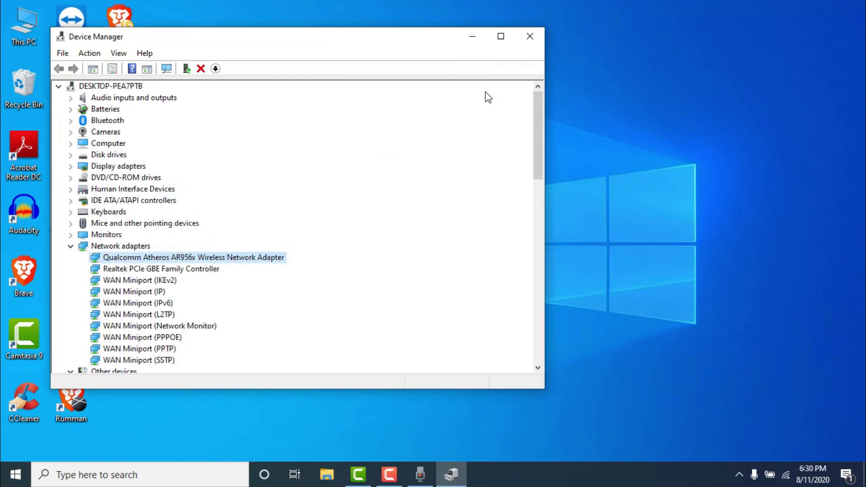
{"action": "right_click", "coordinate": [212, 259]}
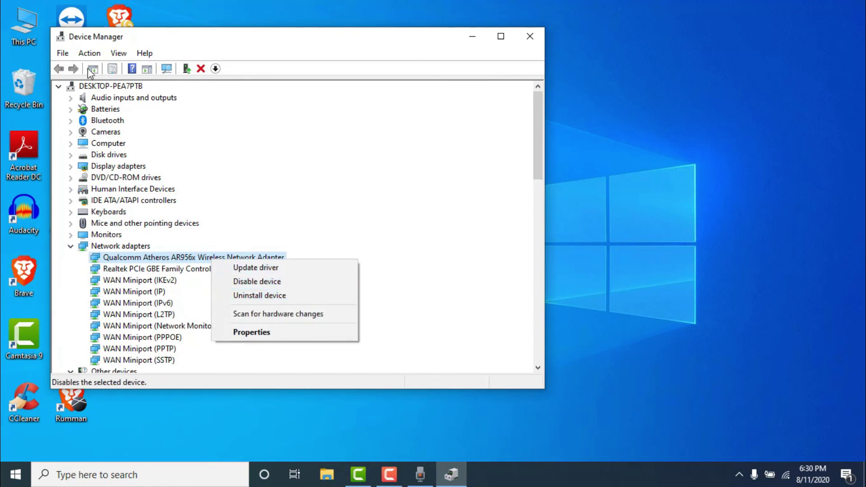
{"action": "left_click", "coordinate": [63, 53]}
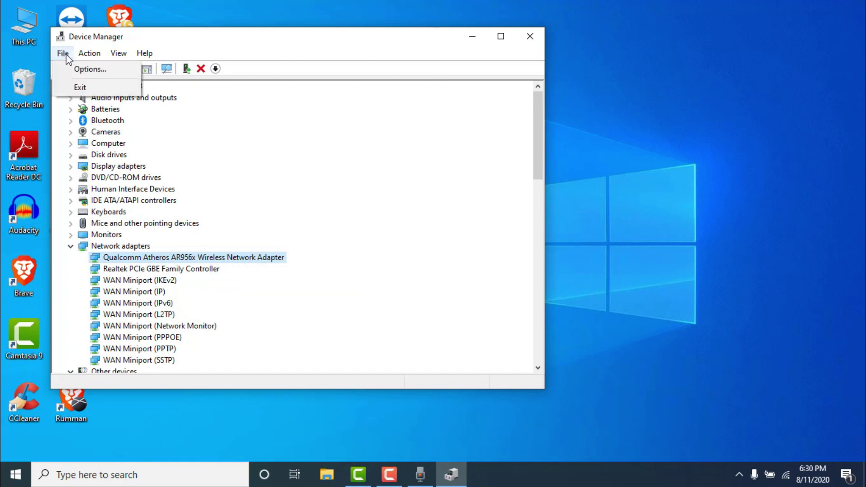
{"action": "left_click", "coordinate": [90, 54]}
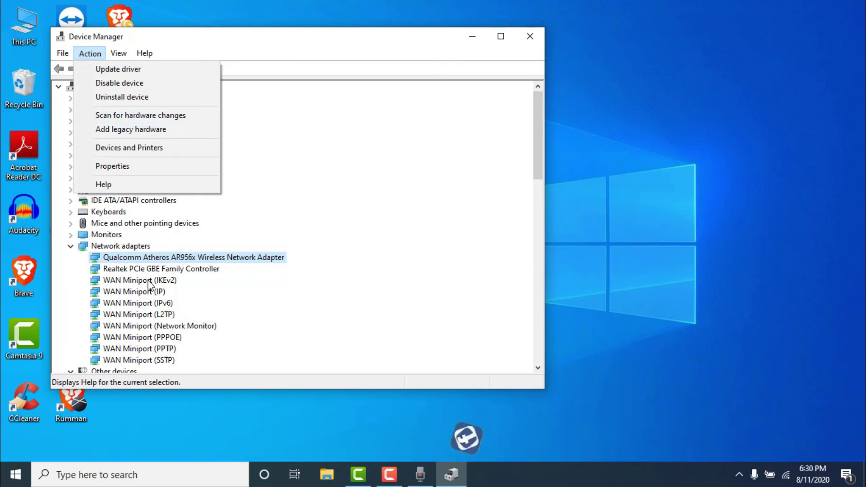
{"action": "left_click", "coordinate": [141, 258]}
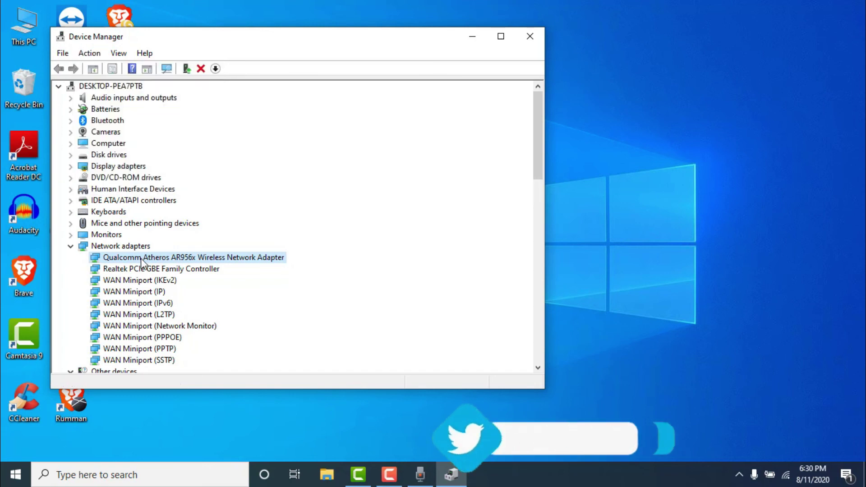